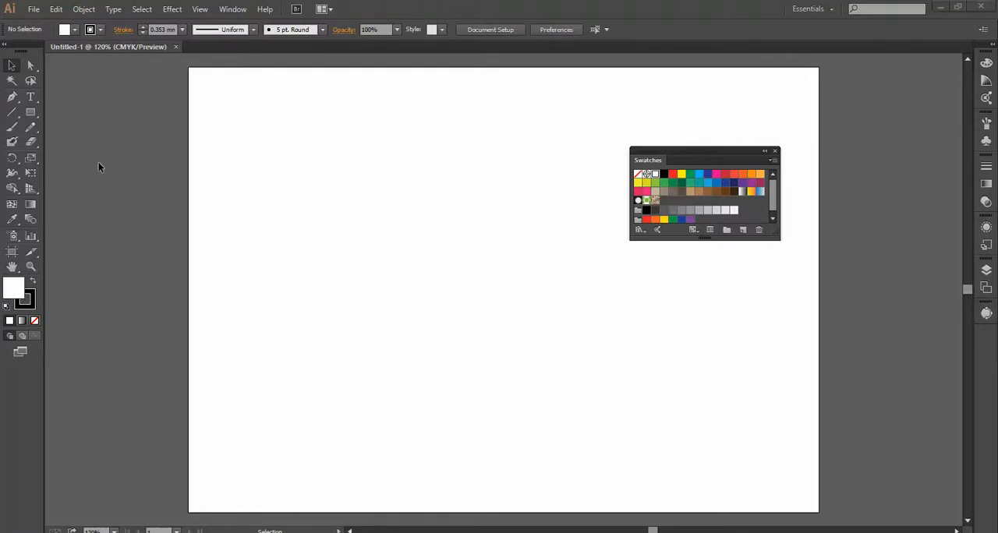
Draw a circle about 36.5 mm wide in the artboard's upper left area and give it a 6 mm stroke.
left_click_drag(36, 114, 80, 141)
left_click_drag(314, 167, 369, 247)
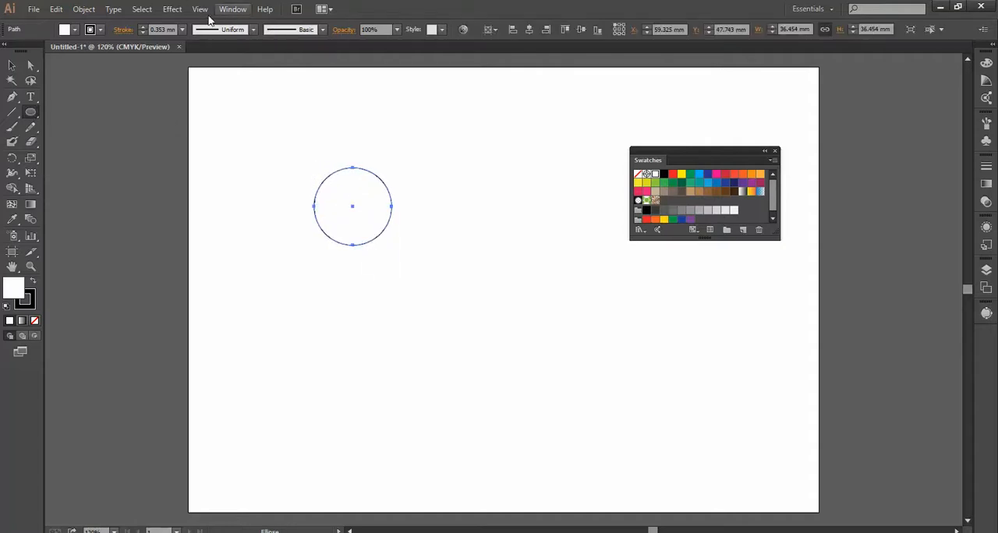
left_click(142, 26)
left_click(142, 26)
left_click(143, 26)
left_click(143, 25)
left_click(143, 26)
left_click(143, 26)
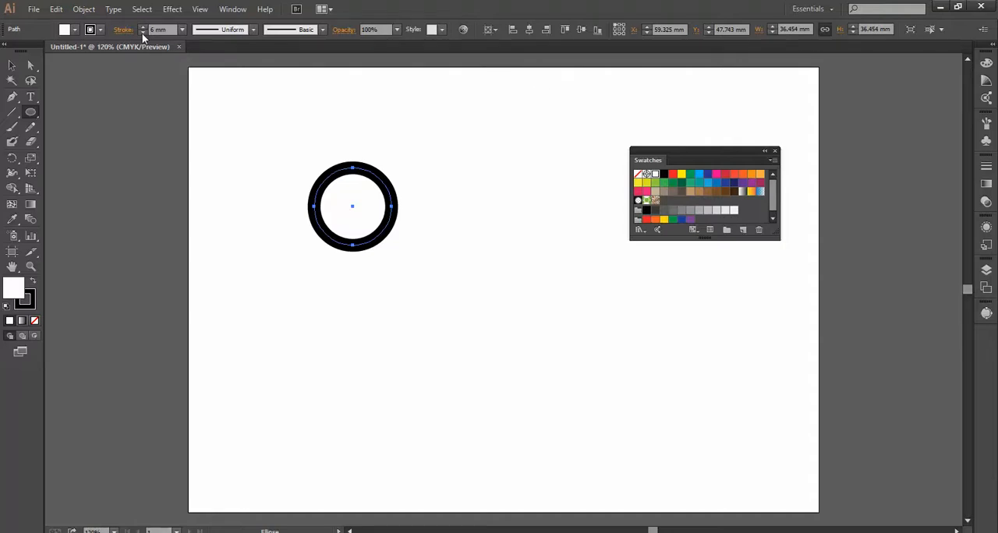
Set the circle's stroke colour to light blue.
left_click(100, 30)
left_click(86, 61)
left_click(370, 10)
Make two overlapping copies of the circle, scaling one to about 56 mm and the other to about 75.5 mm wide.
left_click(12, 66)
left_click_drag(389, 234, 436, 271)
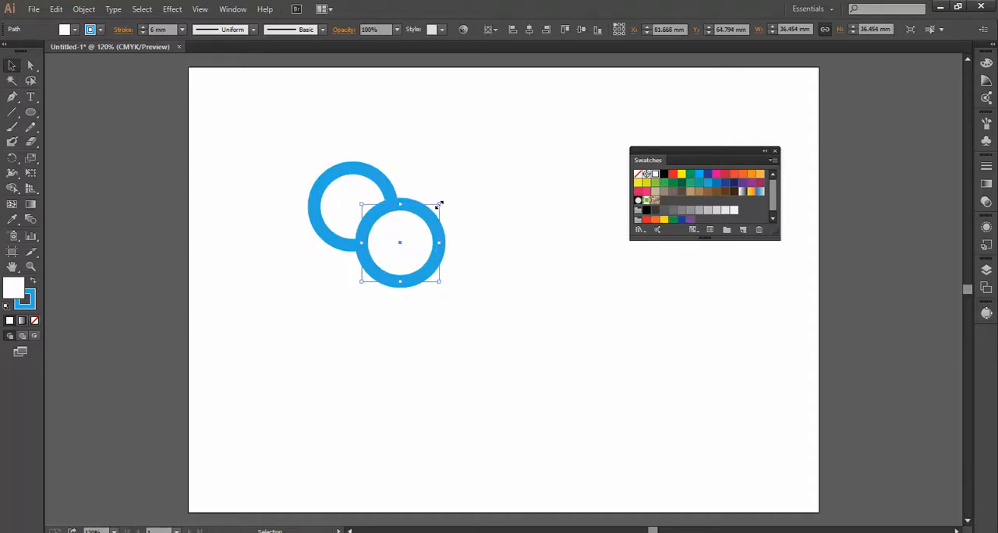
left_click_drag(439, 204, 480, 164)
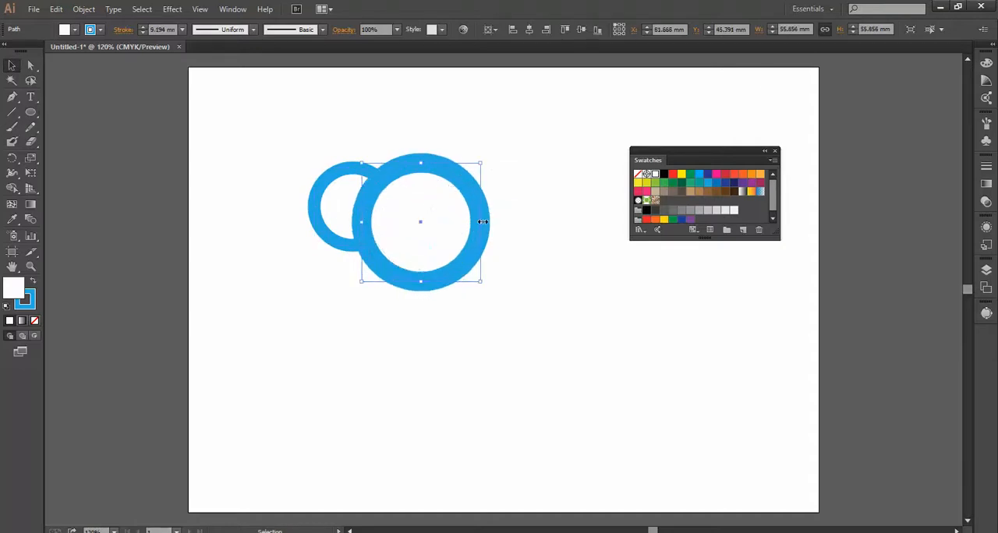
left_click_drag(478, 234, 517, 280)
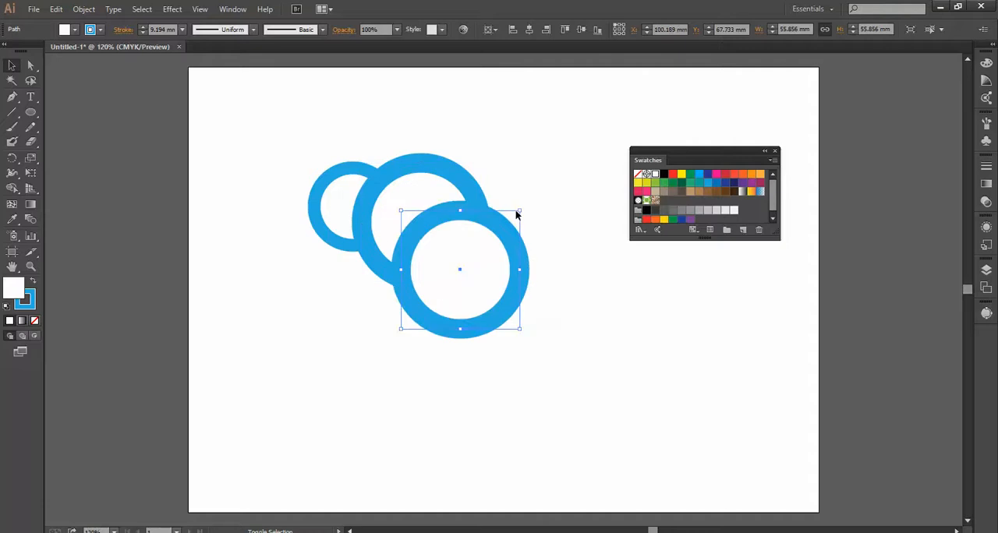
left_click_drag(521, 209, 562, 169)
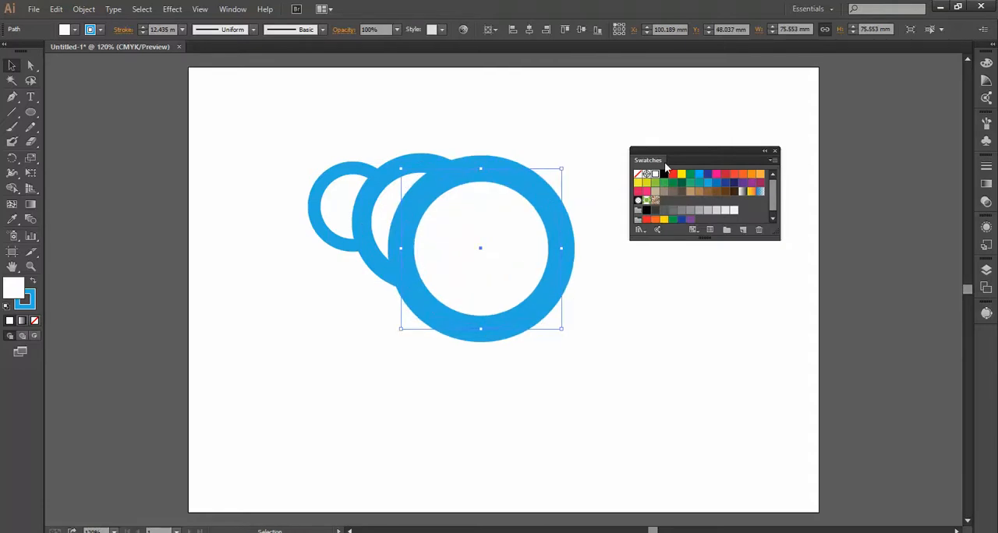
Fill the largest circle with orange-red and set its stroke colour to CMYK Magenta.
left_click(733, 177)
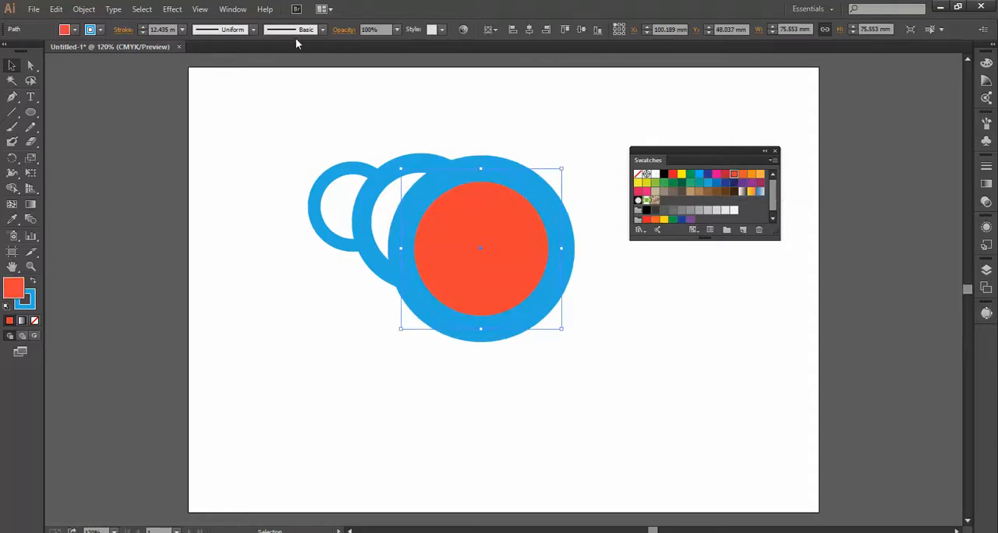
left_click(102, 30)
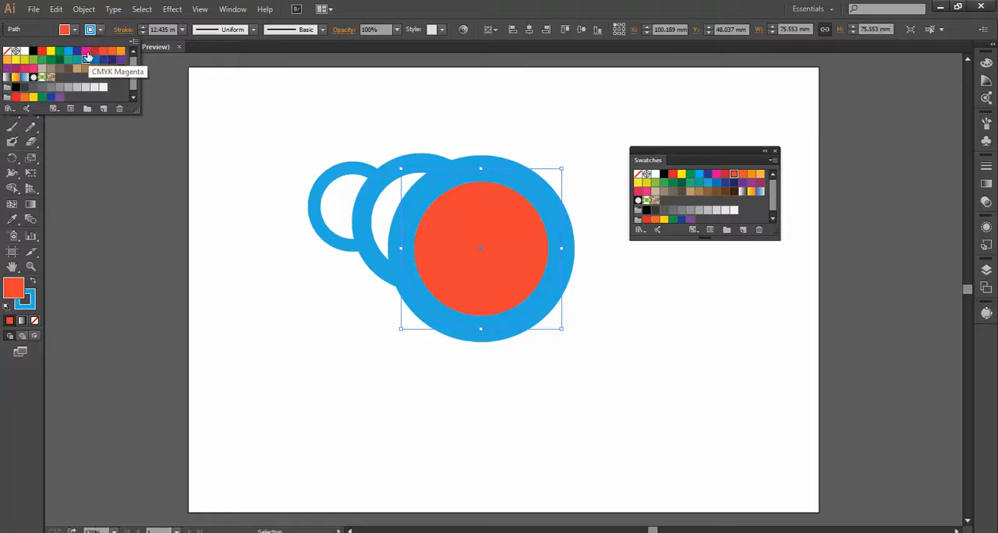
left_click(86, 52)
Isolate the middle-sized circle, set its stroke colour to green, and exit isolation mode.
left_click(376, 198)
double_click(373, 198)
left_click(100, 30)
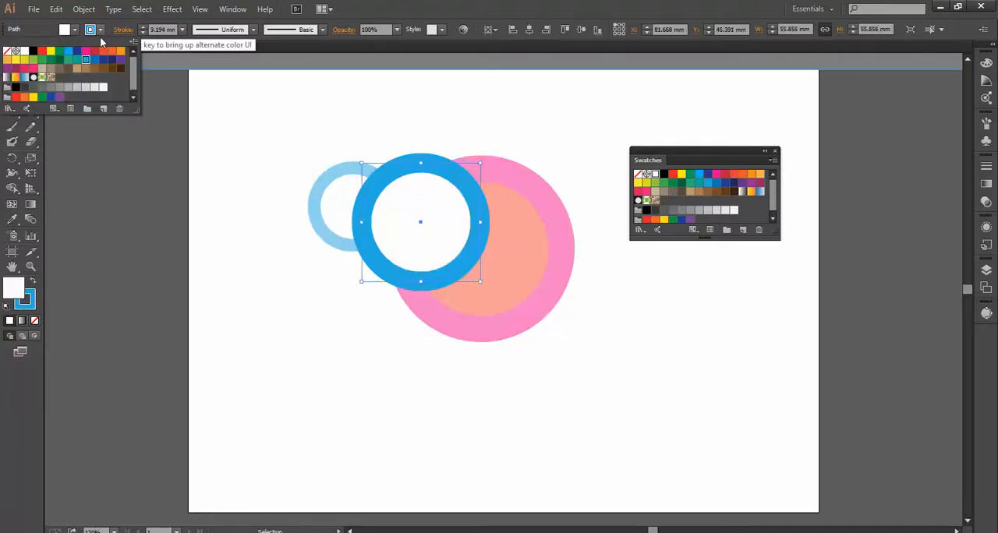
left_click(60, 57)
left_click(308, 122)
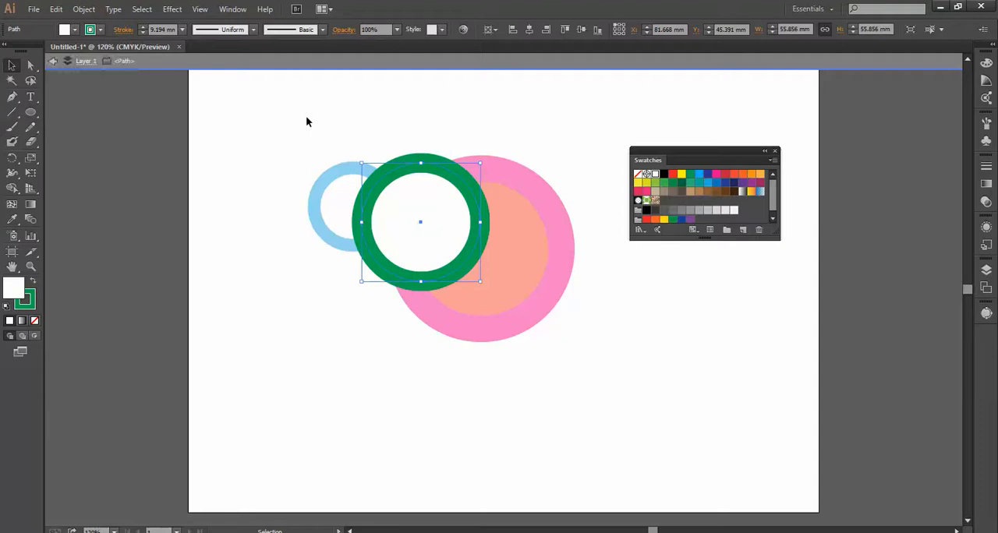
double_click(307, 123)
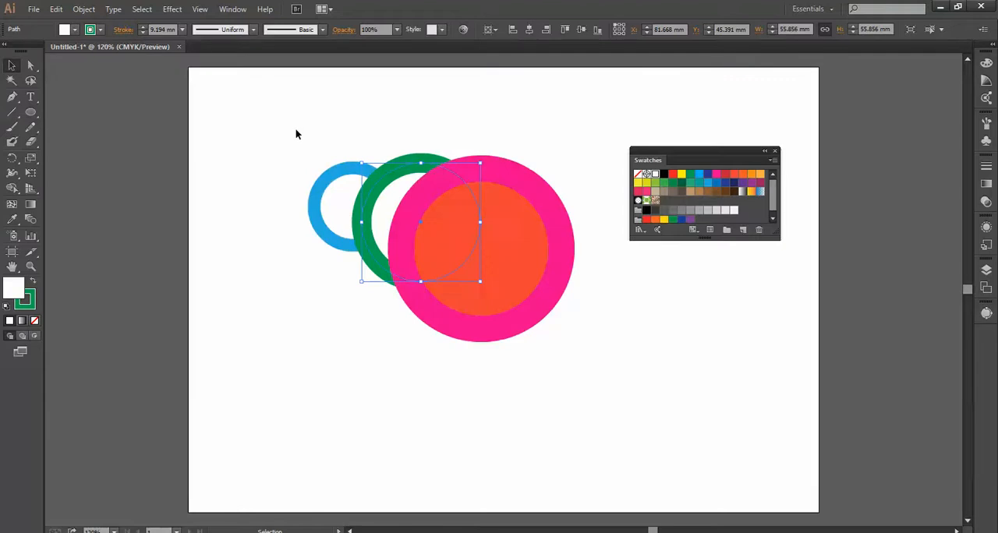
Send the large magenta circle to the back and bring the small blue circle to the front.
left_click(463, 218)
right_click(463, 219)
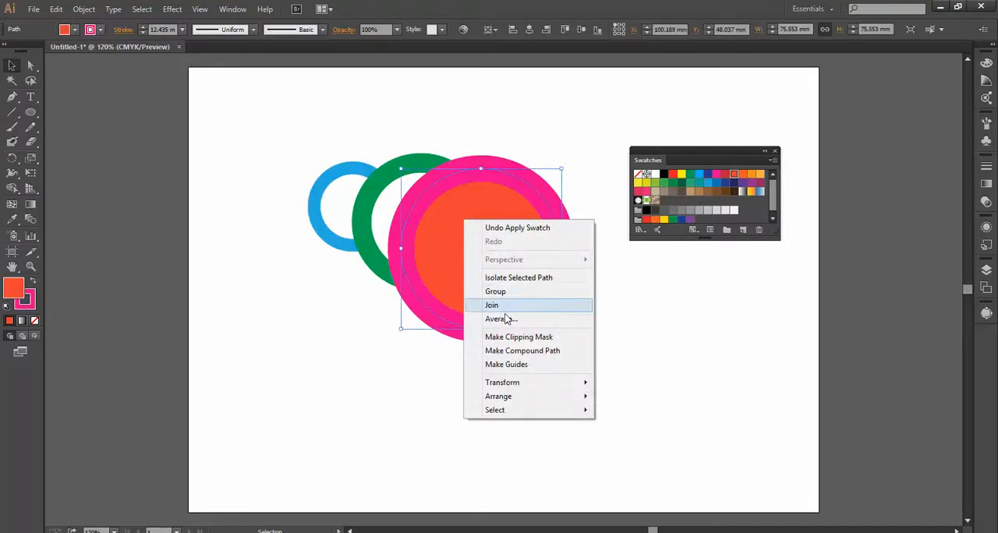
mouse_move(518, 399)
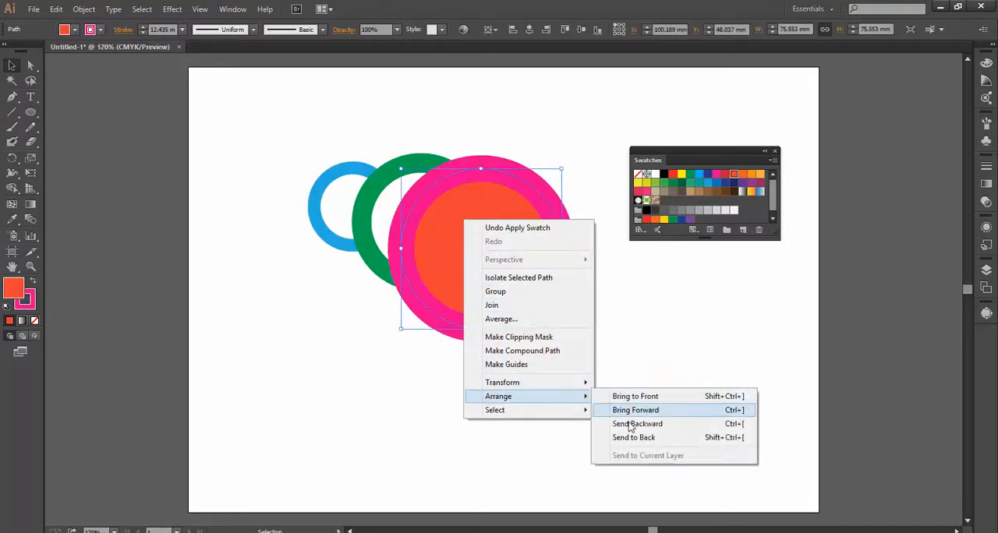
left_click(628, 438)
left_click(341, 192)
right_click(341, 192)
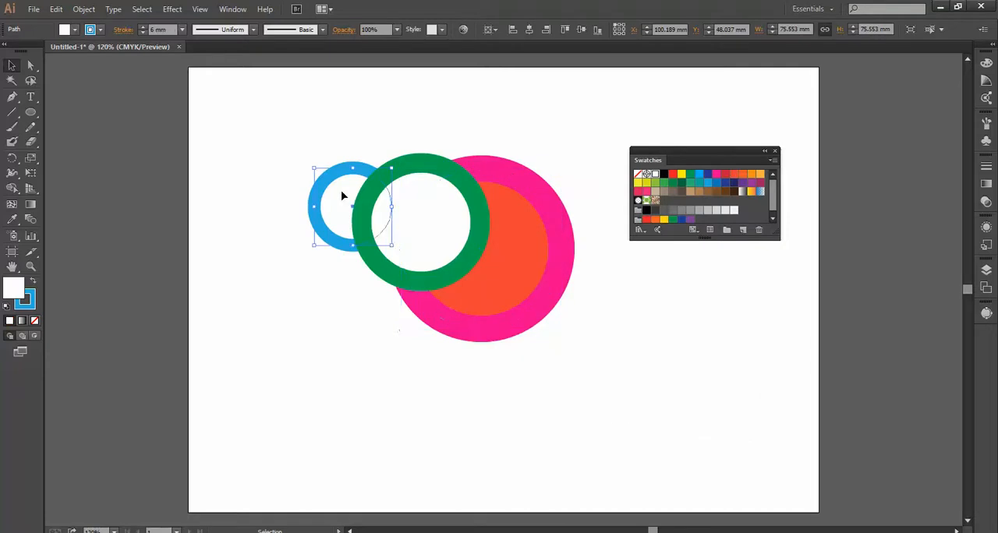
mouse_move(450, 368)
left_click(514, 366)
Align all three circles on the artboard's centre and place two overlapping copies of the set, one to the left and one above right.
left_click_drag(319, 117, 564, 282)
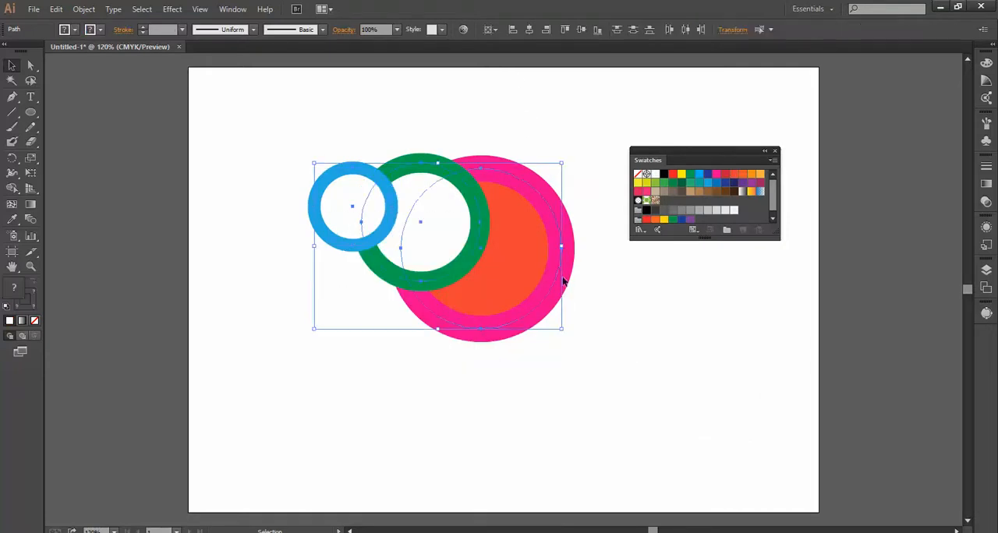
left_click(529, 29)
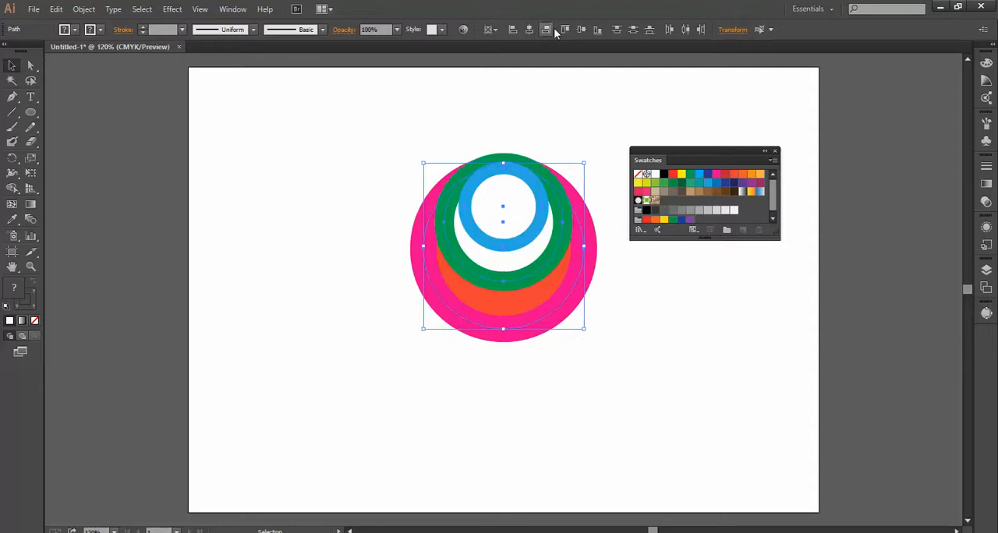
left_click(581, 29)
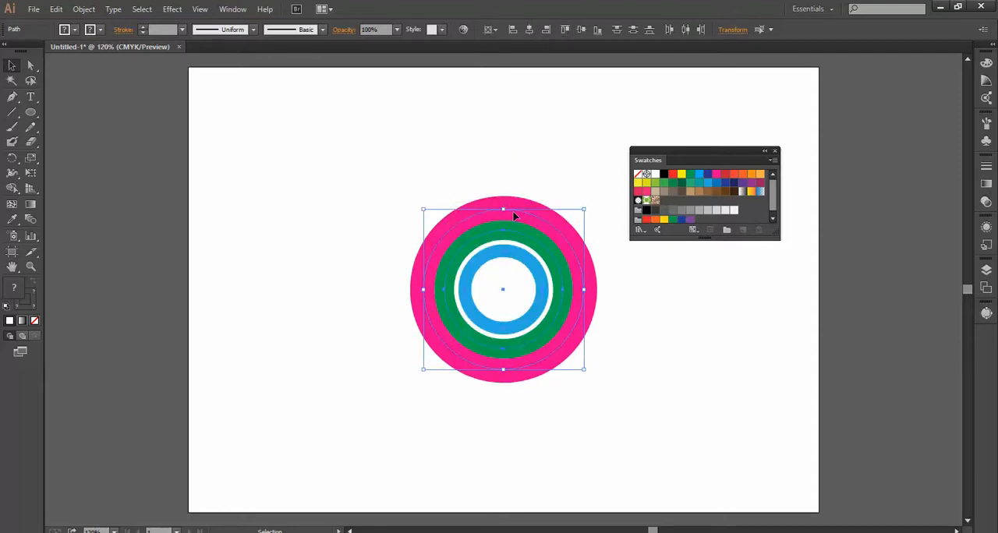
left_click_drag(514, 277, 562, 188)
left_click(653, 322)
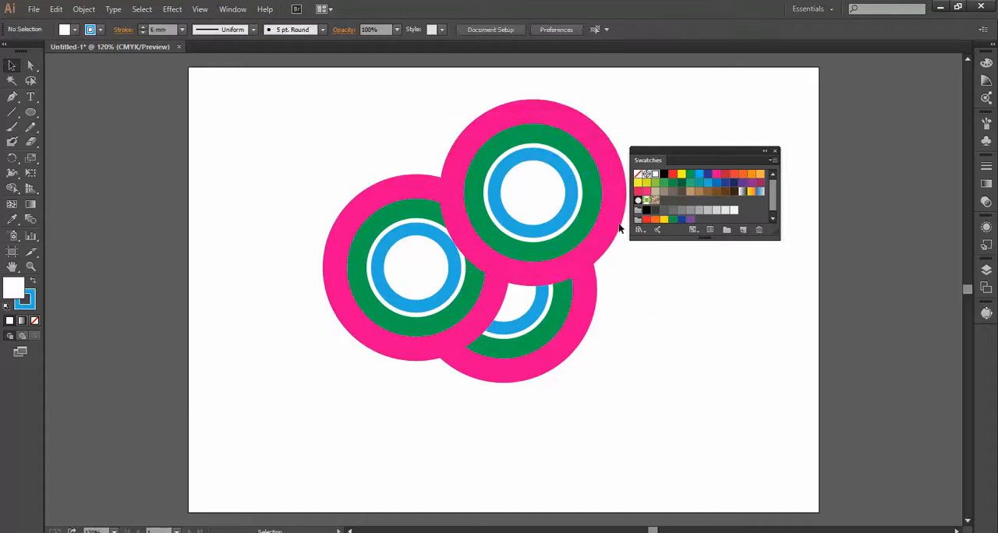
Set the outer ring of the upper-right circle set to yellow.
left_click(610, 218)
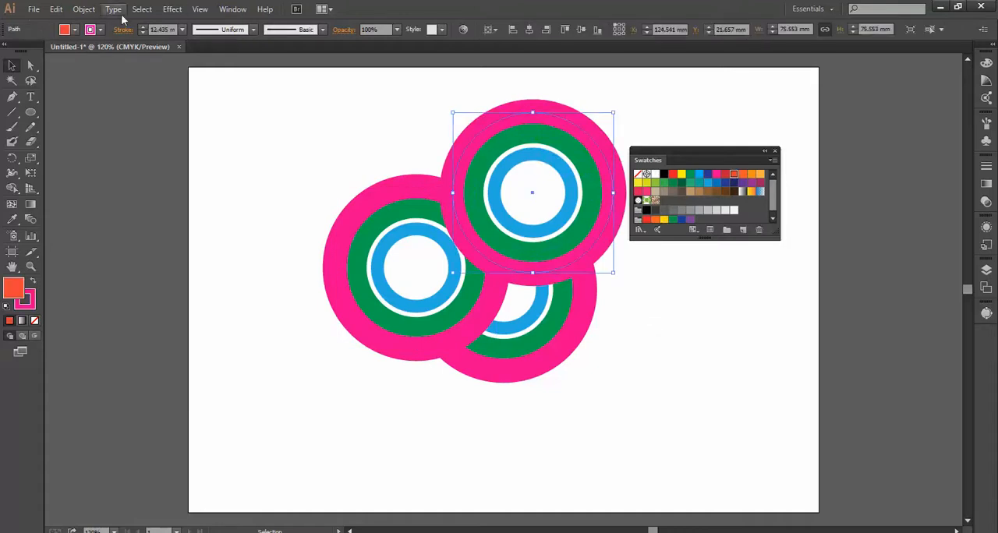
left_click(100, 29)
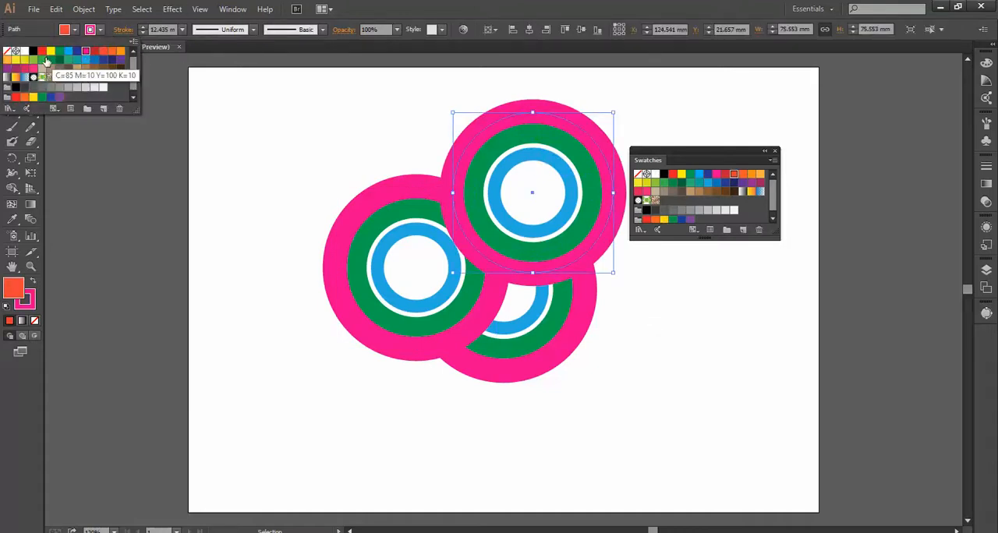
left_click(49, 52)
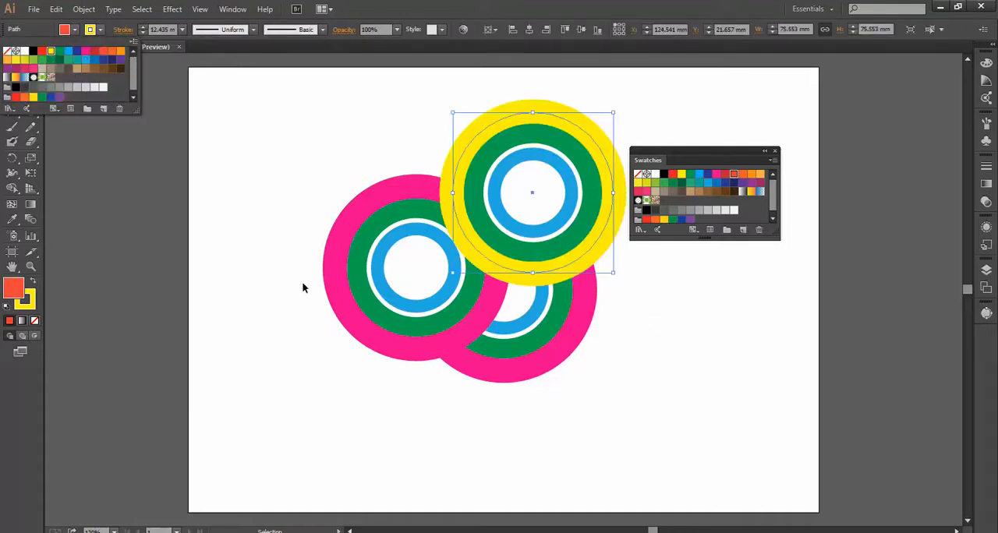
Set the outer ring of the left circle set to brown and deselect it.
left_click(358, 321)
double_click(357, 319)
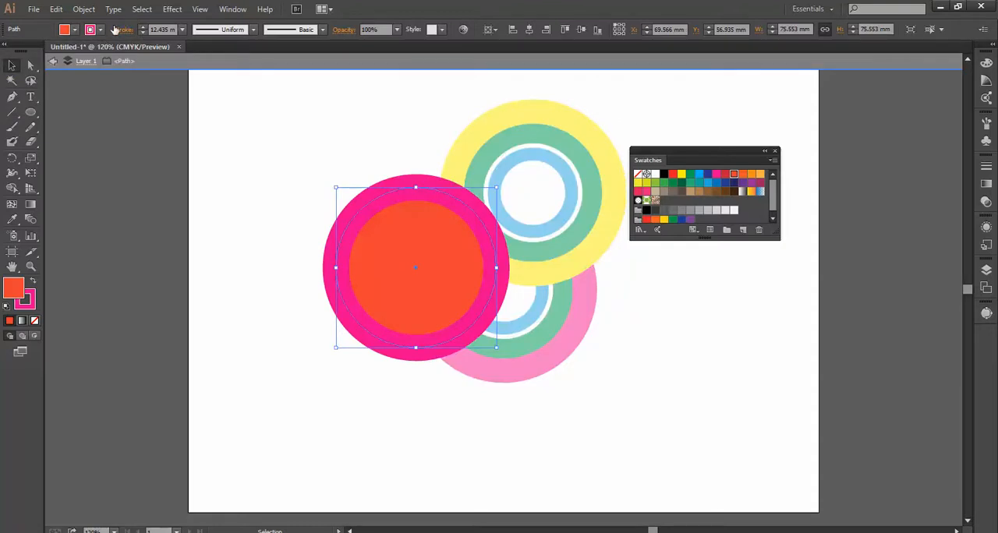
left_click(100, 30)
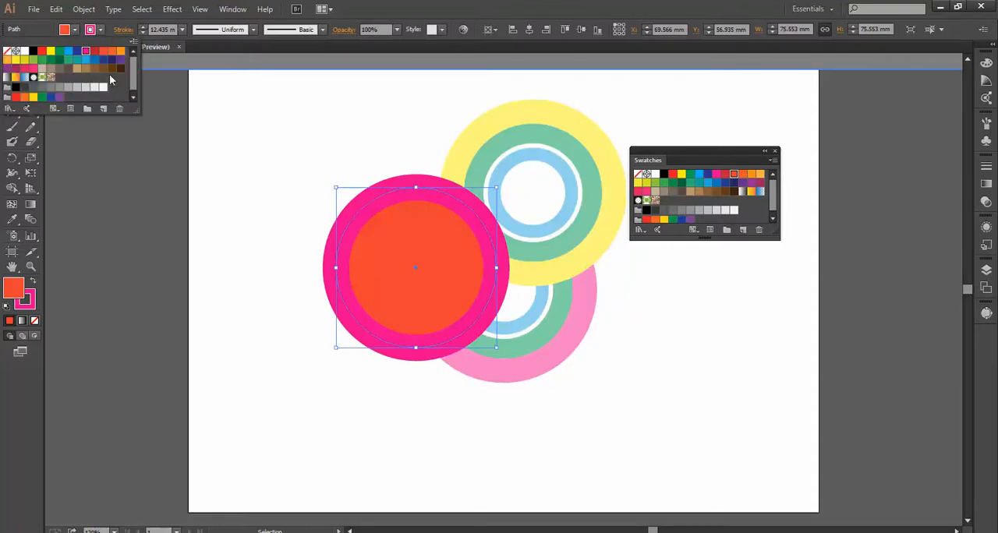
left_click(271, 124)
double_click(272, 124)
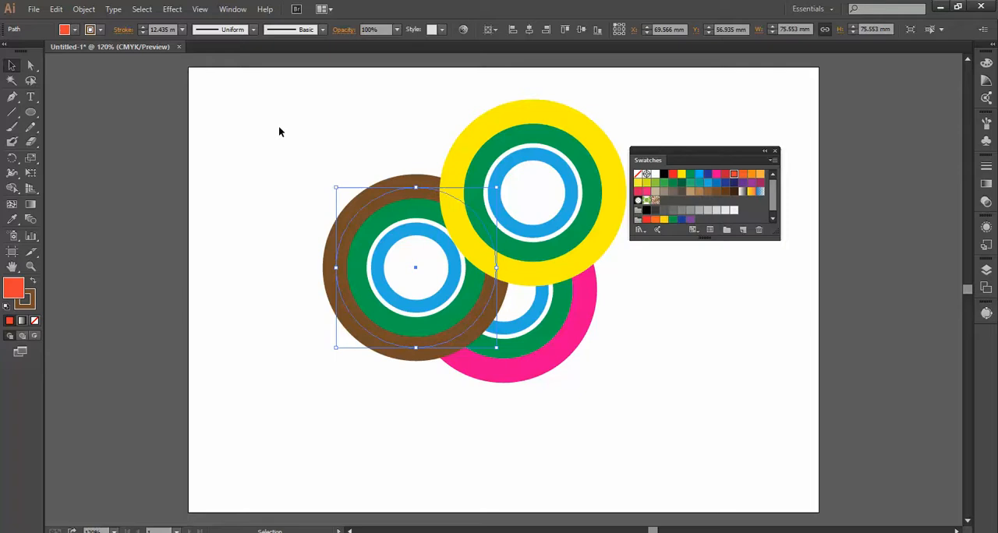
left_click(279, 127)
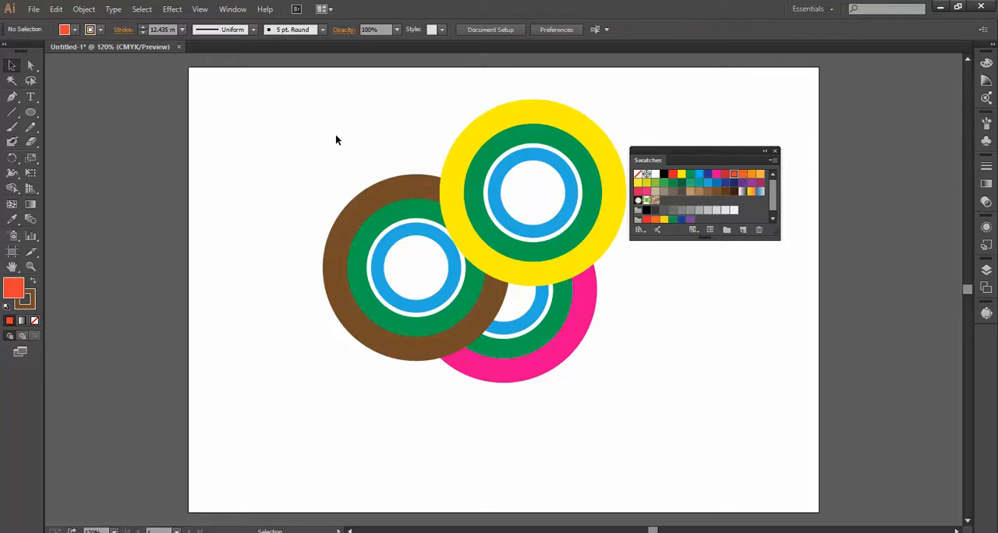
Scale down the whole ring cluster near the artboard's upper left corner and place two copies, one beside it and one below.
left_click_drag(334, 132, 581, 394)
left_click_drag(533, 326, 423, 304)
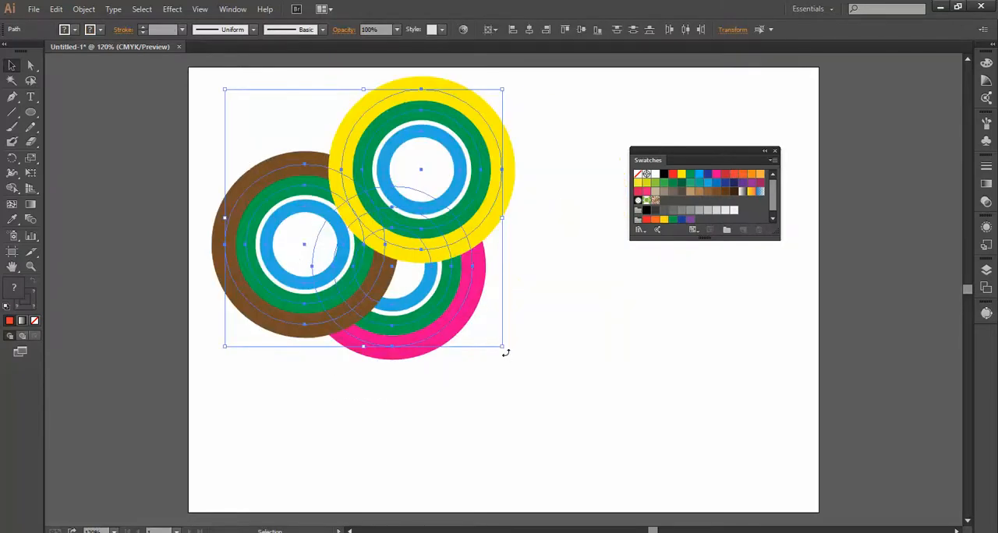
left_click_drag(502, 347, 397, 248)
left_click_drag(339, 180, 451, 347)
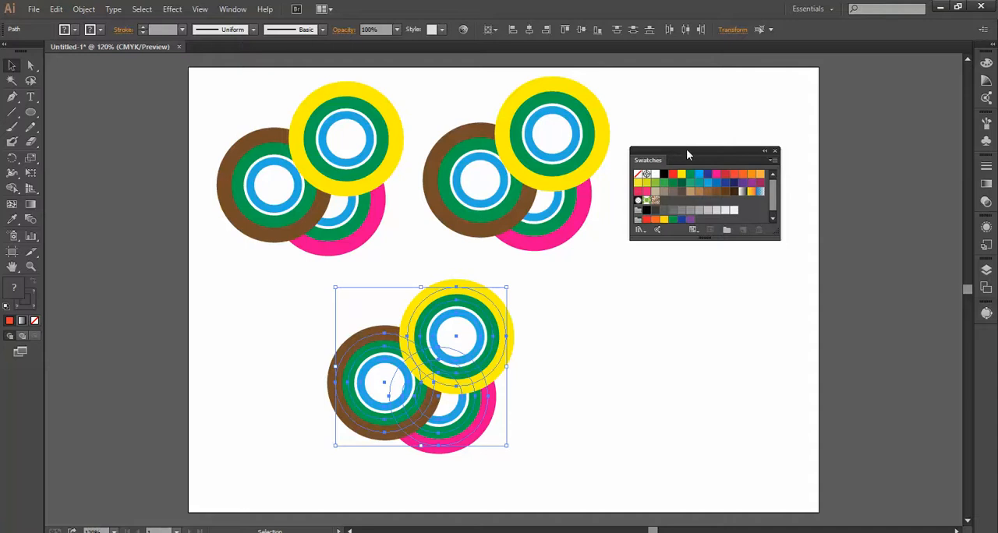
Move the Swatches panel up and extend its height so all swatches fit.
left_click_drag(688, 155, 692, 116)
left_click_drag(714, 199, 728, 297)
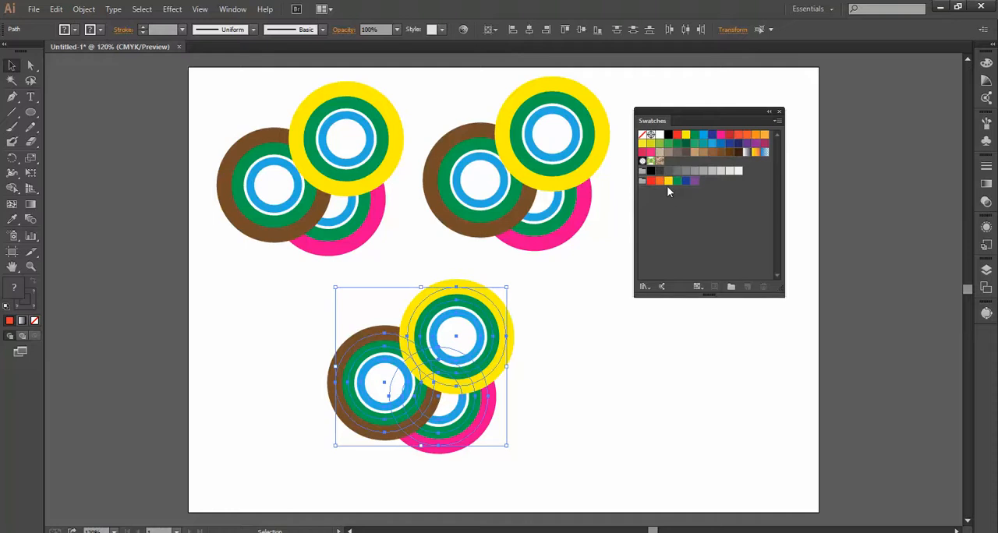
Open the Beverages library from the Foods swatches, enlarge it, and add its dark red colour group to the document swatches.
left_click(644, 287)
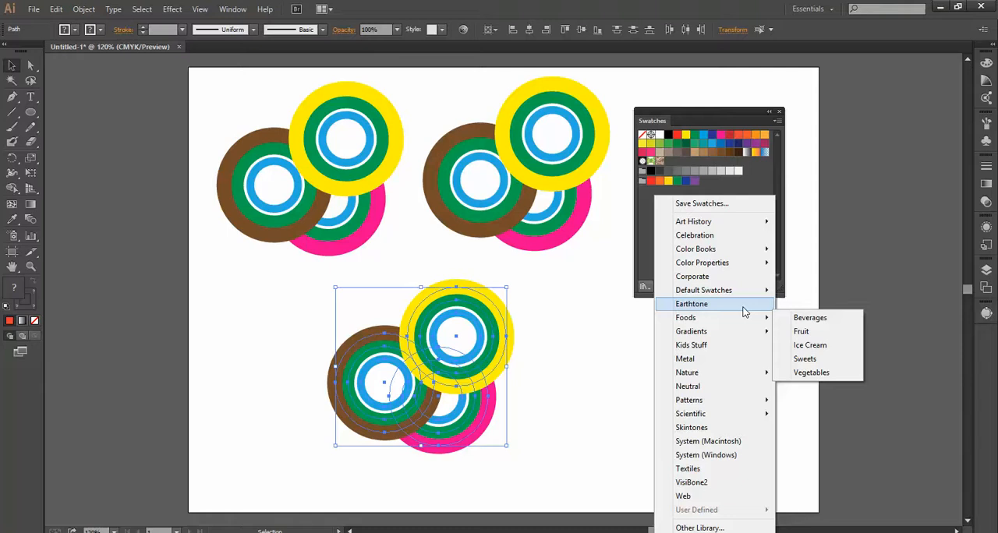
mouse_move(764, 319)
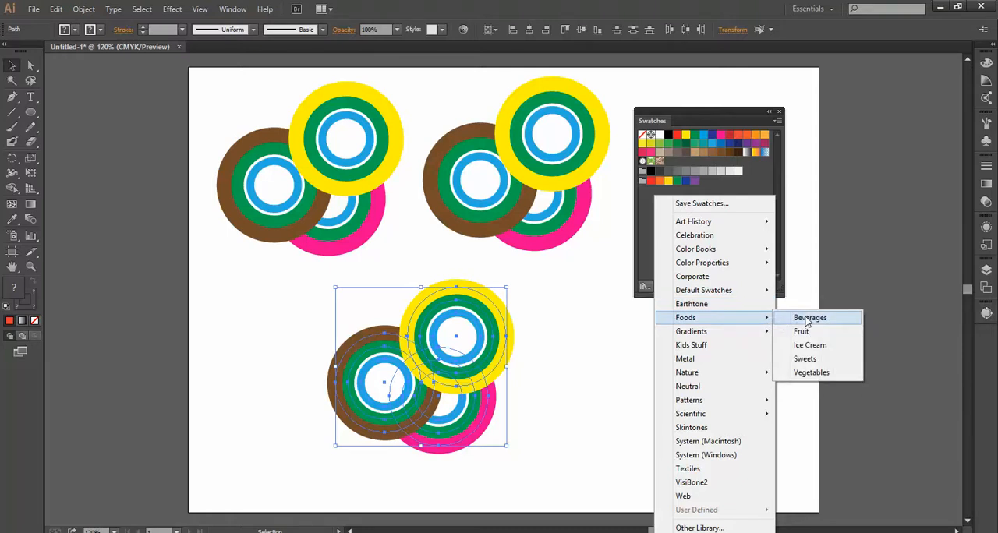
left_click(808, 319)
left_click_drag(518, 329, 521, 421)
left_click_drag(435, 320, 664, 201)
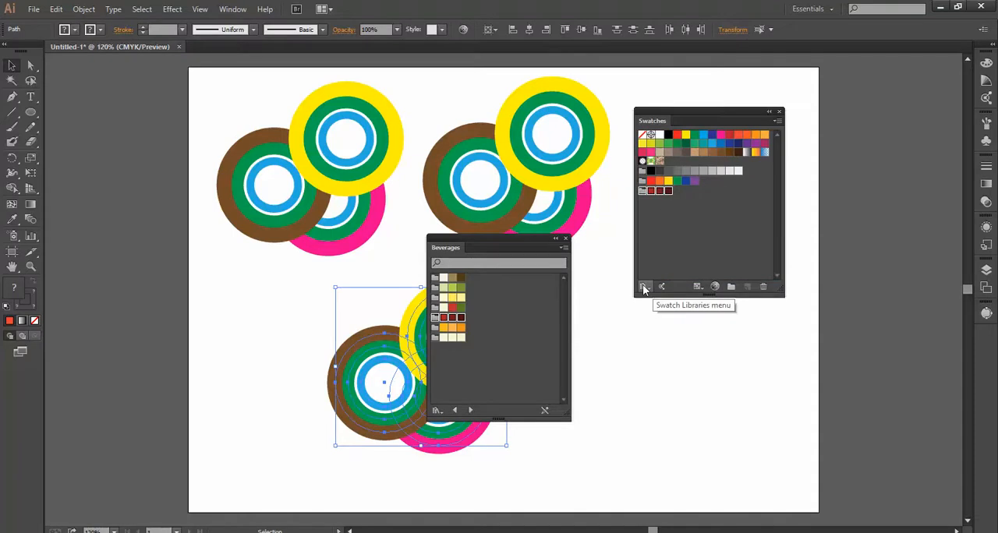
Open the Complementary library from the Scientific swatches.
left_click(643, 286)
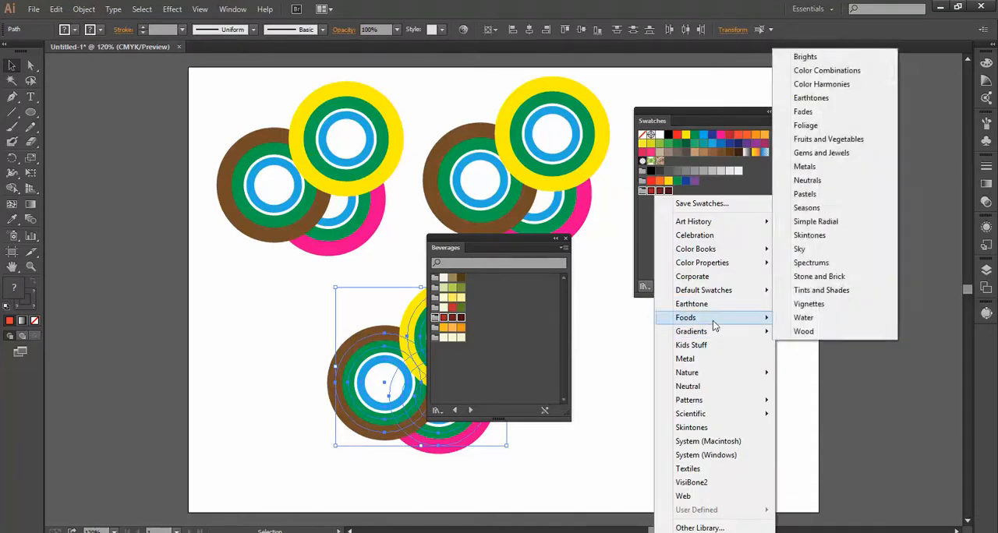
mouse_move(722, 294)
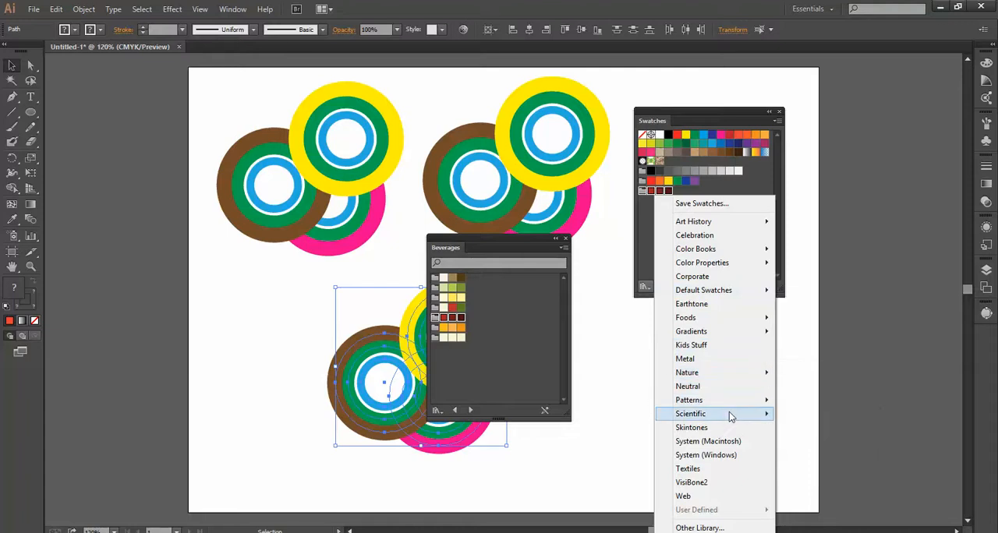
mouse_move(731, 418)
left_click(822, 427)
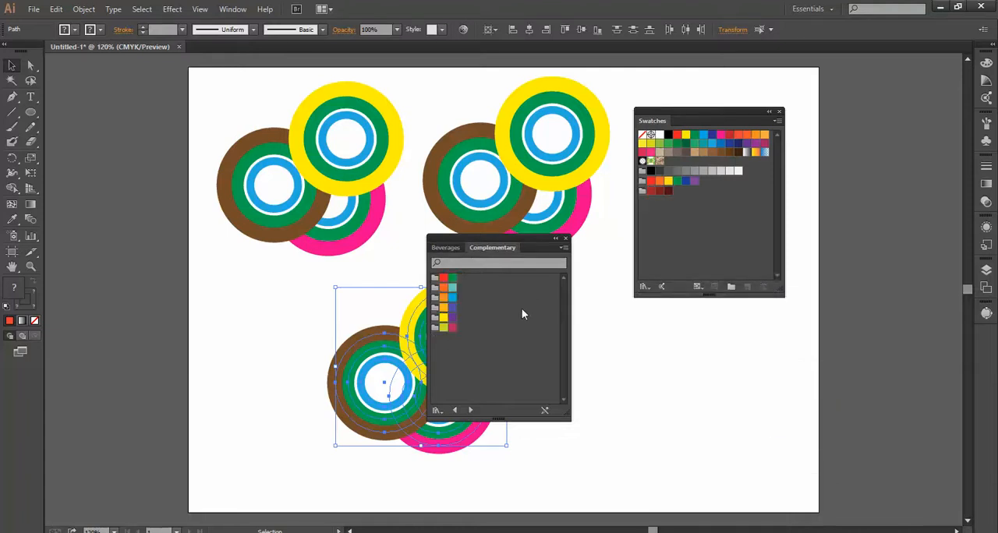
Open the PANTONE+ Solid Coated library from the Color Books swatches and extend its height to show more colours.
left_click(645, 286)
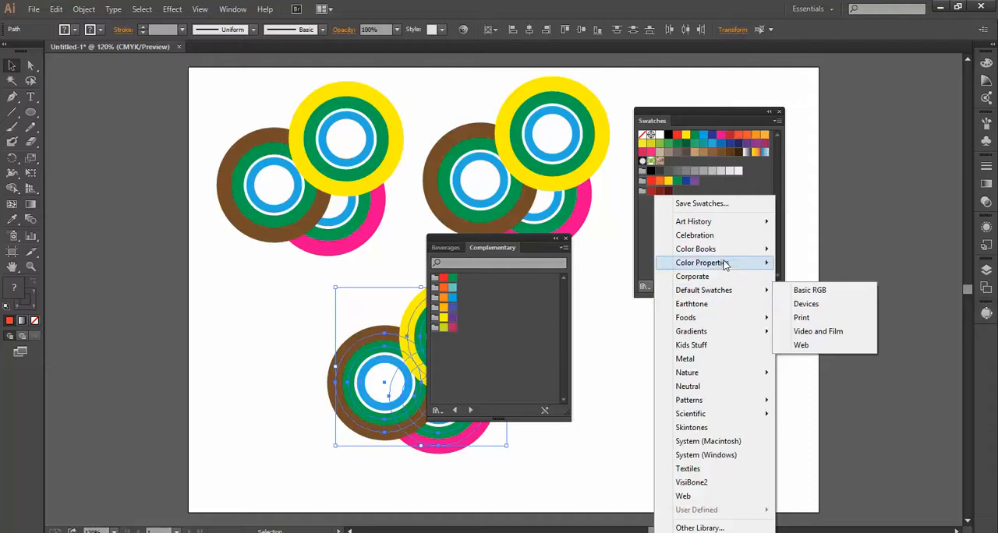
mouse_move(724, 252)
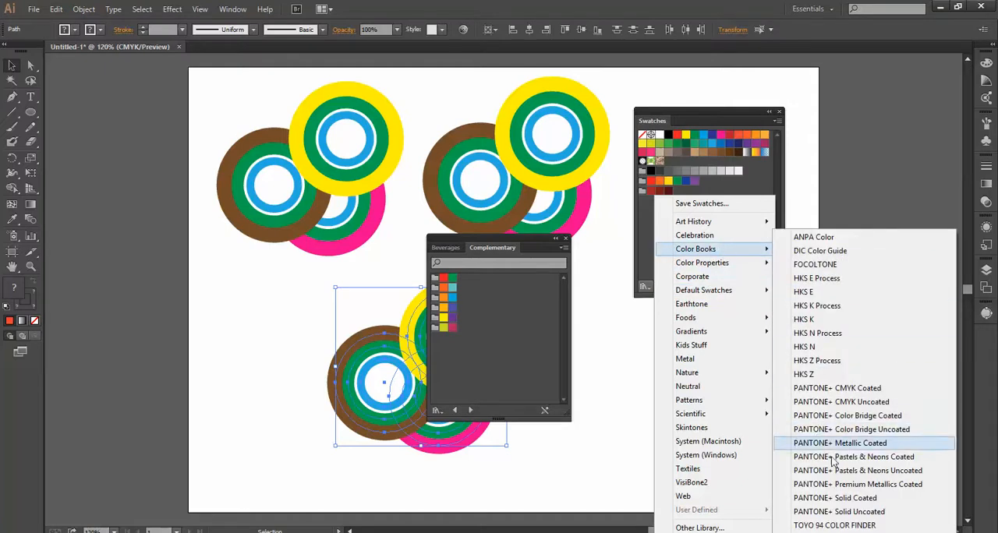
left_click(838, 498)
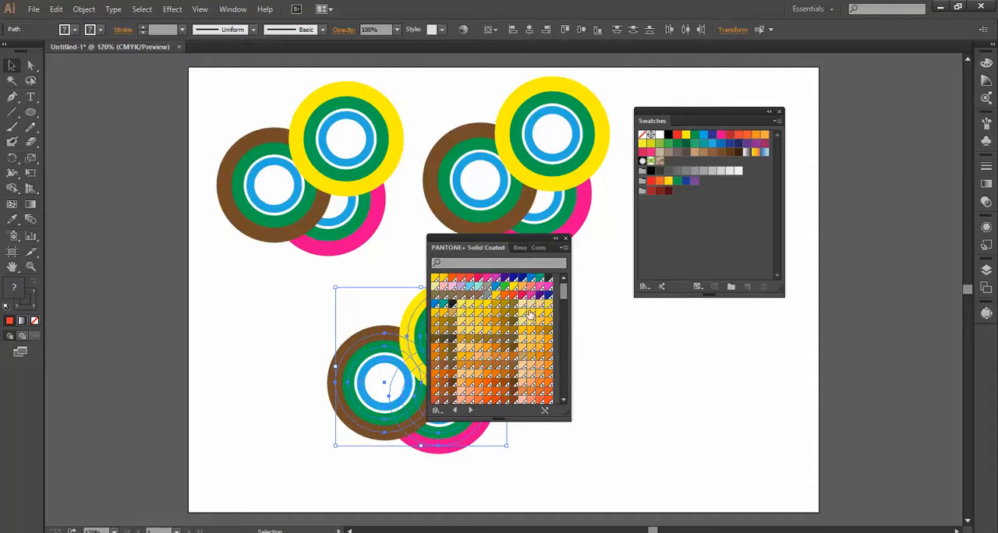
left_click_drag(555, 419, 555, 486)
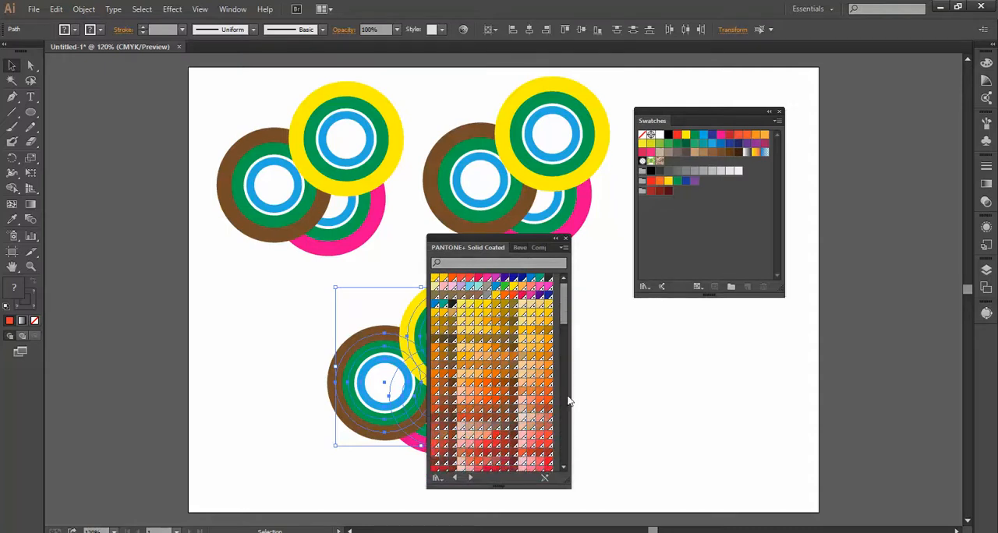
Add a row of seven PANTONE+ Solid Coated swatches running from light pink to dark magenta to the document swatches.
left_click_drag(564, 308, 566, 359)
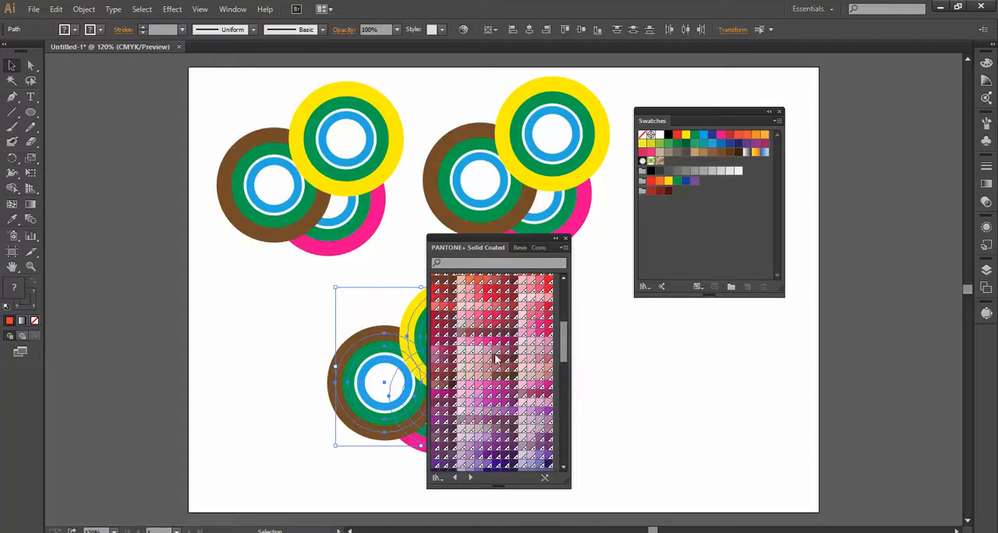
left_click(460, 344)
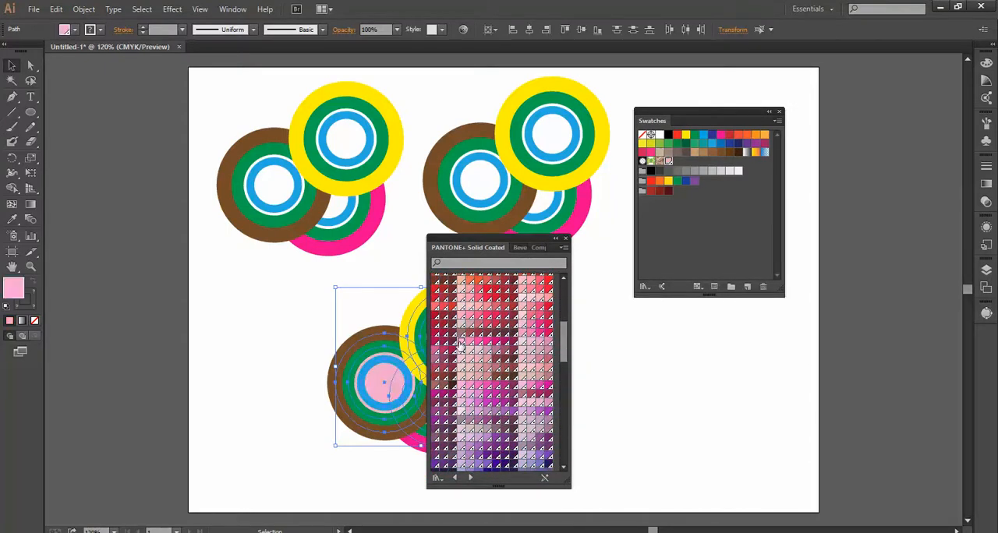
left_click(514, 344, "shift")
left_click_drag(496, 347, 698, 180)
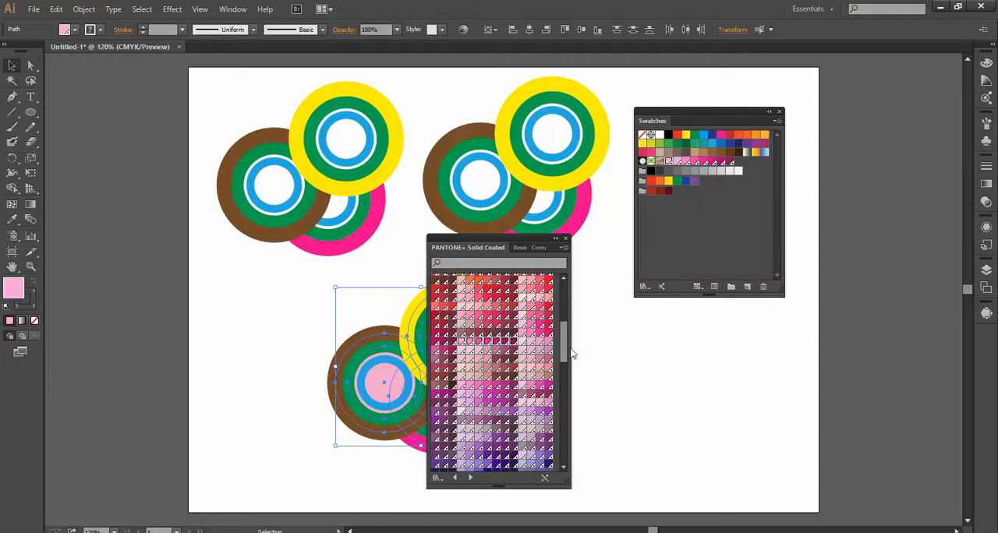
Add a row of blue PANTONE+ Solid Coated swatches, from steel blue to dark navy, to the document swatches.
left_click_drag(564, 343, 563, 369)
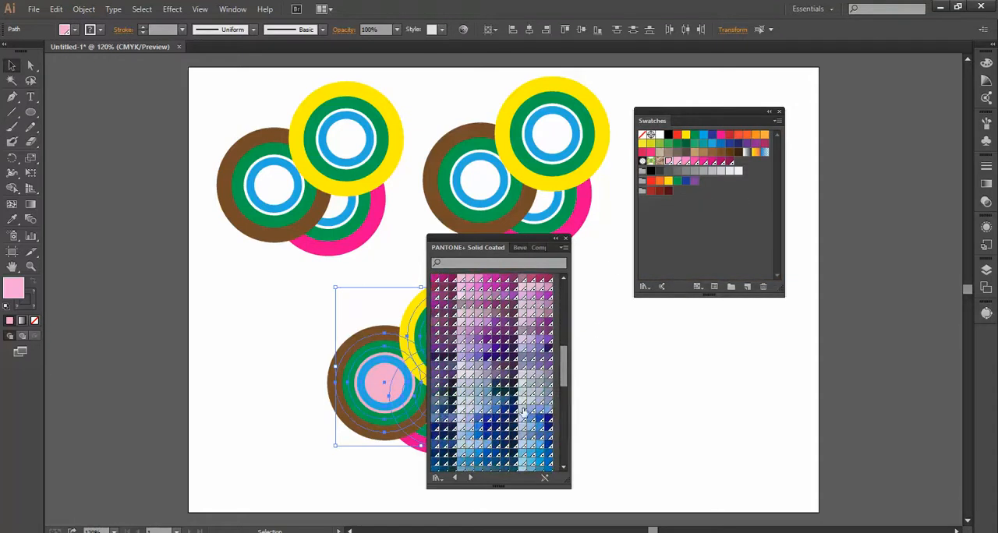
left_click(435, 421)
left_click(497, 421, "shift")
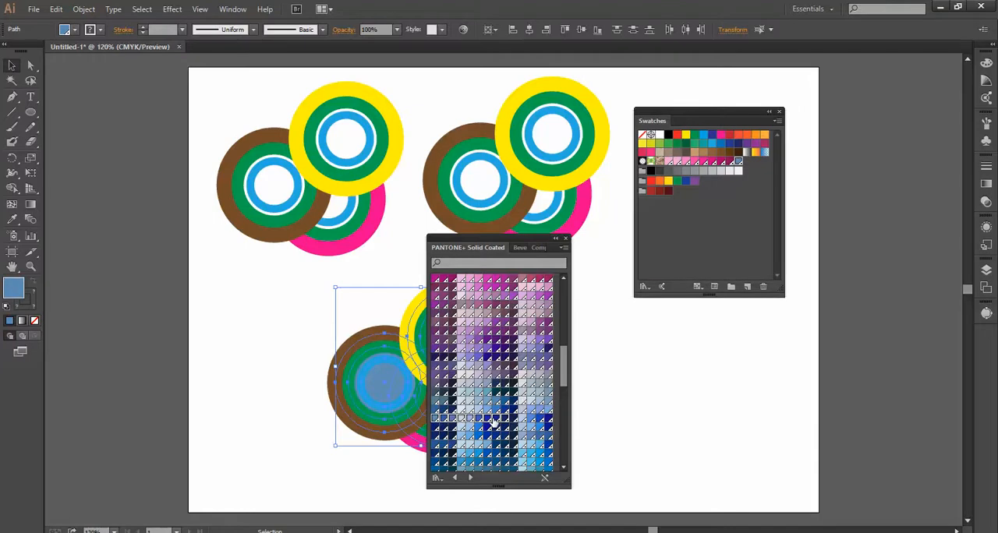
left_click_drag(493, 422, 721, 229)
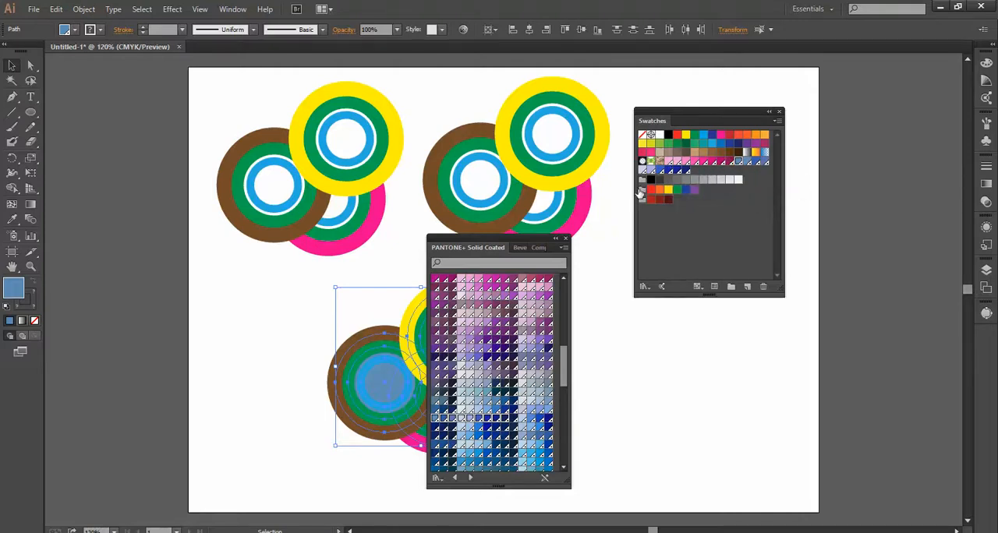
Combine the added pink PANTONE swatches into a new color group under the default name.
left_click(667, 162)
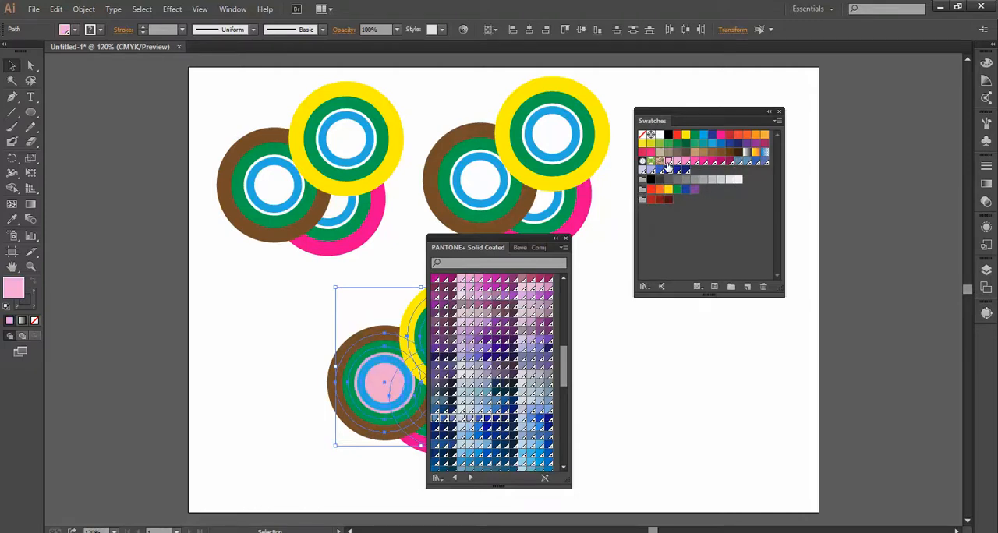
left_click(727, 162, "shift")
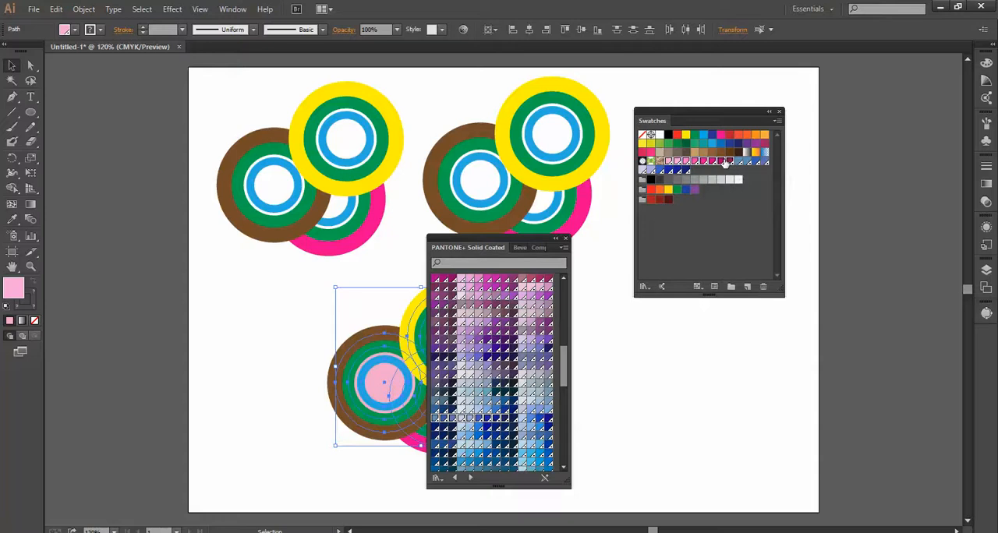
left_click(732, 287)
left_click(503, 315)
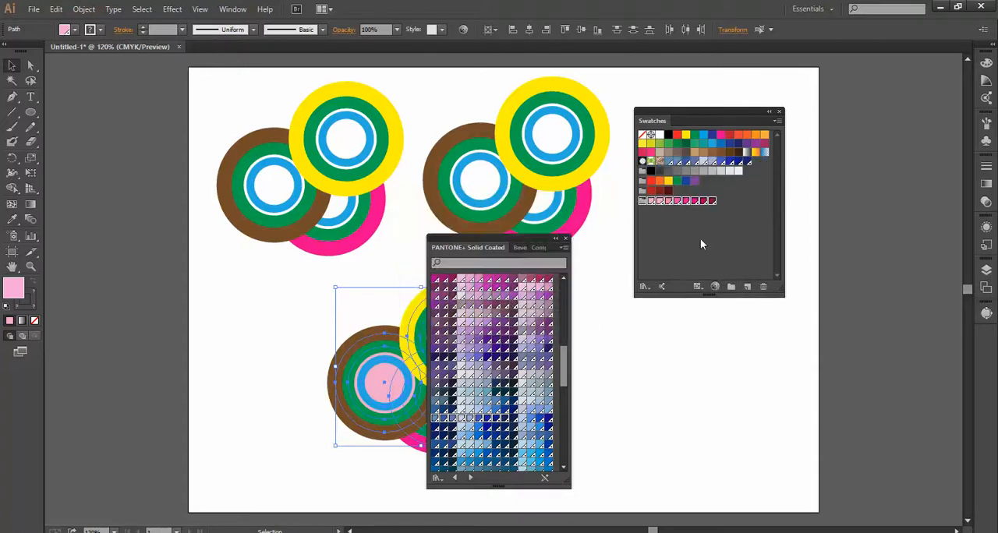
Combine the added blue PANTONE swatches into a second new color group under the default name.
left_click(669, 162)
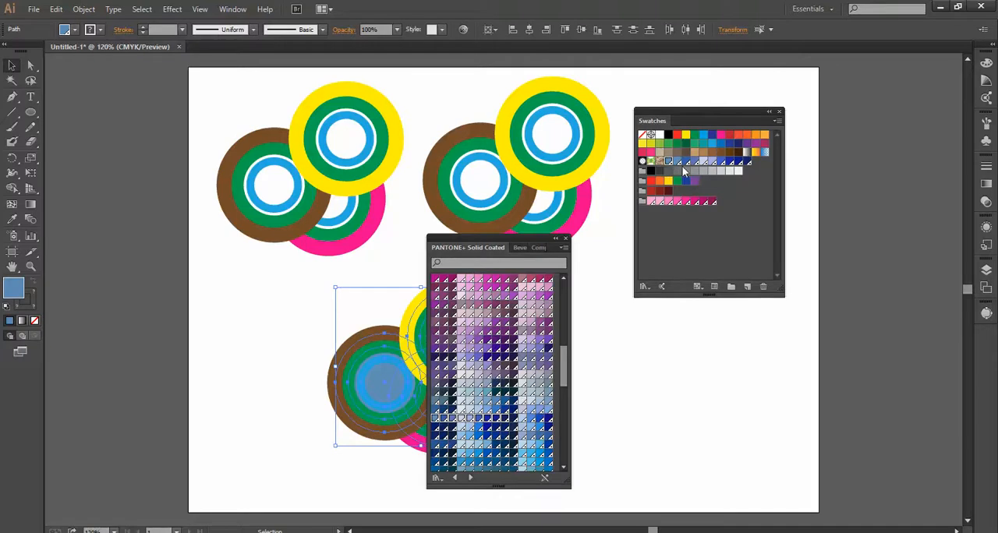
left_click(747, 161, "shift")
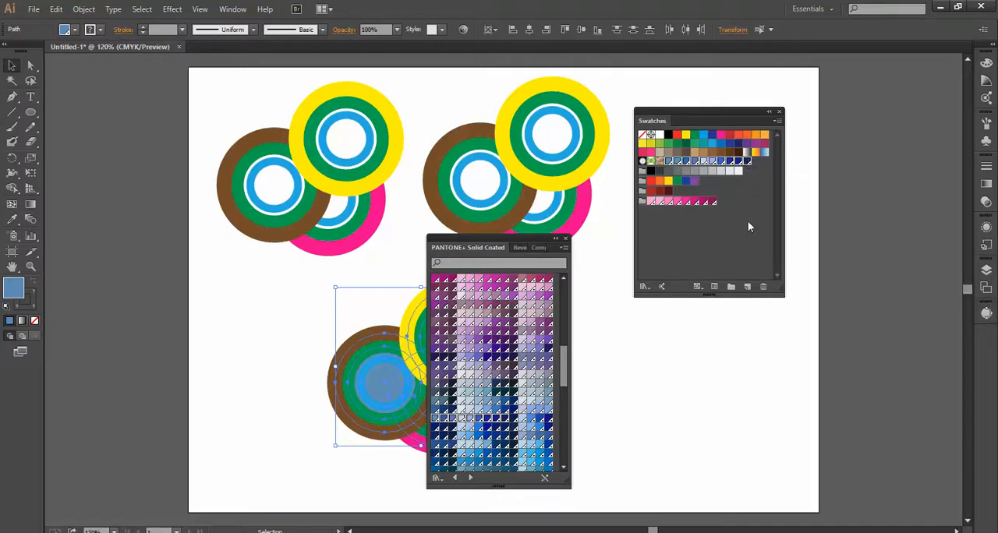
left_click(730, 289)
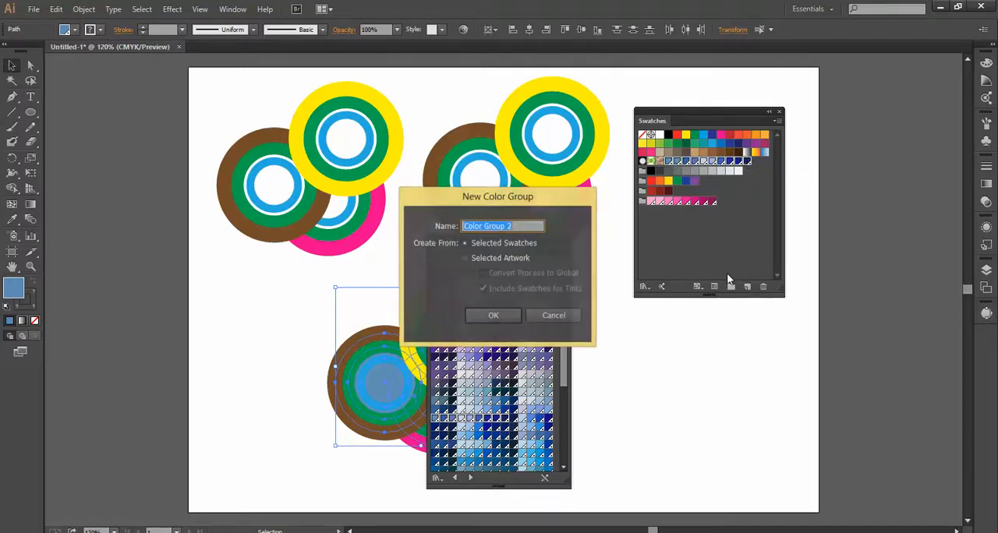
left_click(499, 312)
left_click(672, 258)
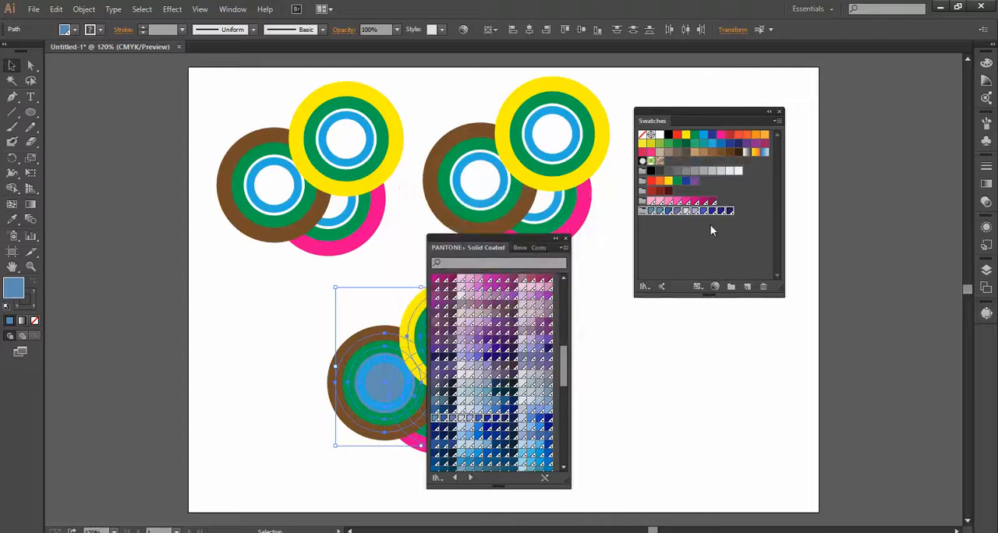
Move the PANTONE library clear of the artwork and recolor the artboard's upper right ring cluster with the pink Color Group 1.
left_click_drag(484, 241, 704, 324)
left_click_drag(457, 102, 589, 229)
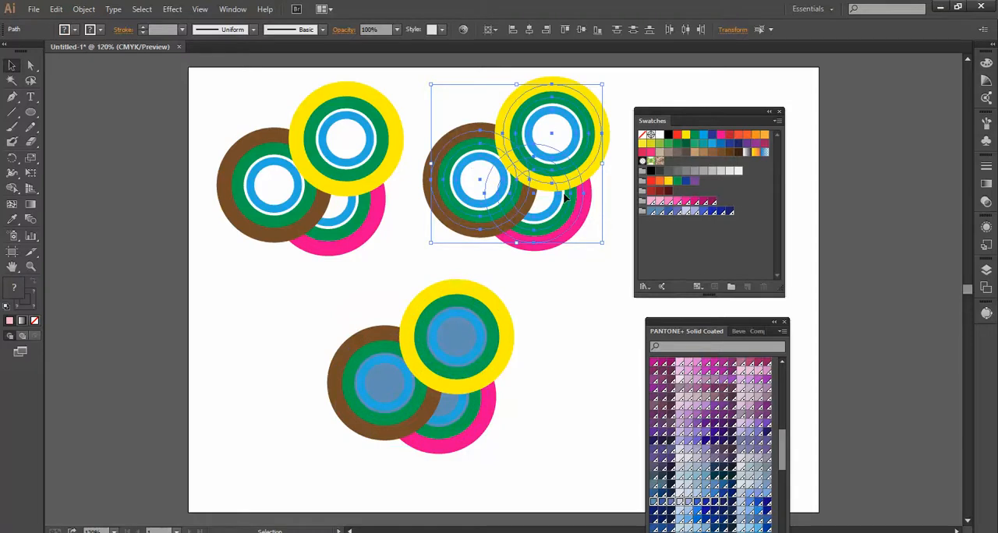
left_click(464, 31)
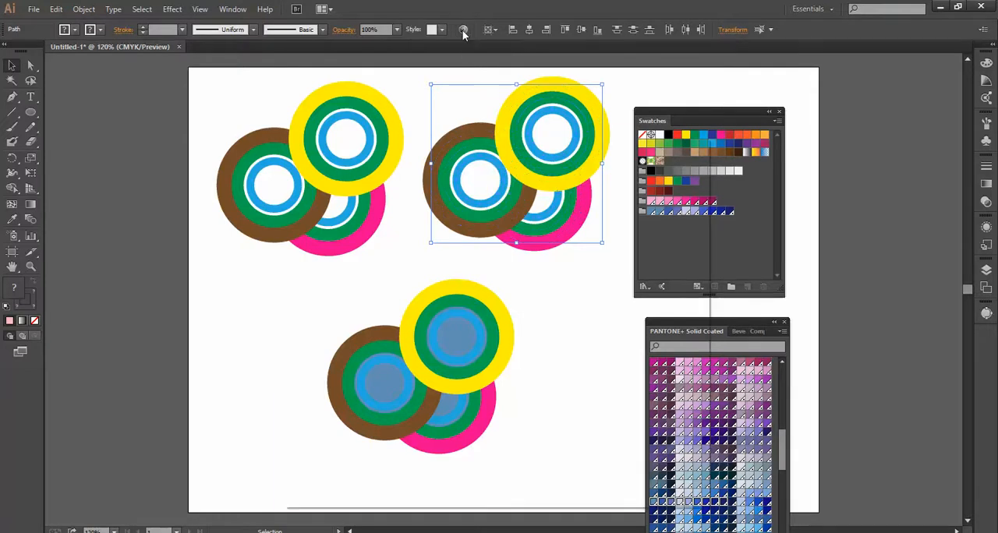
left_click_drag(590, 142, 316, 96)
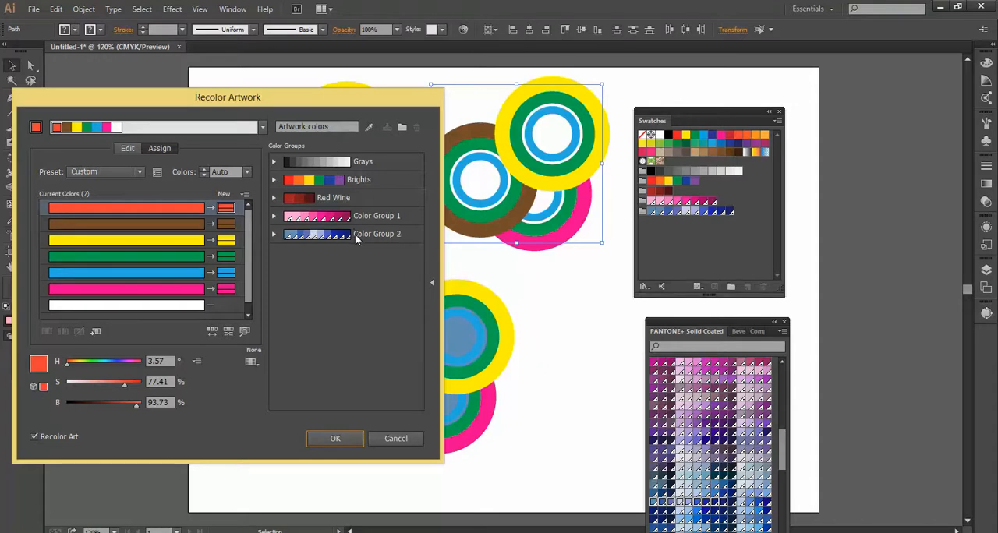
left_click_drag(362, 93, 319, 81)
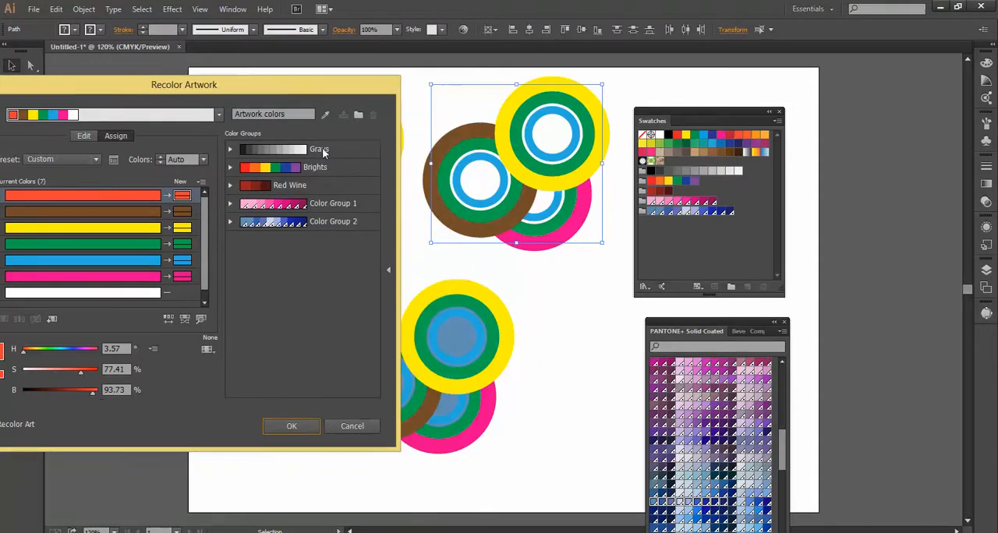
left_click(334, 204)
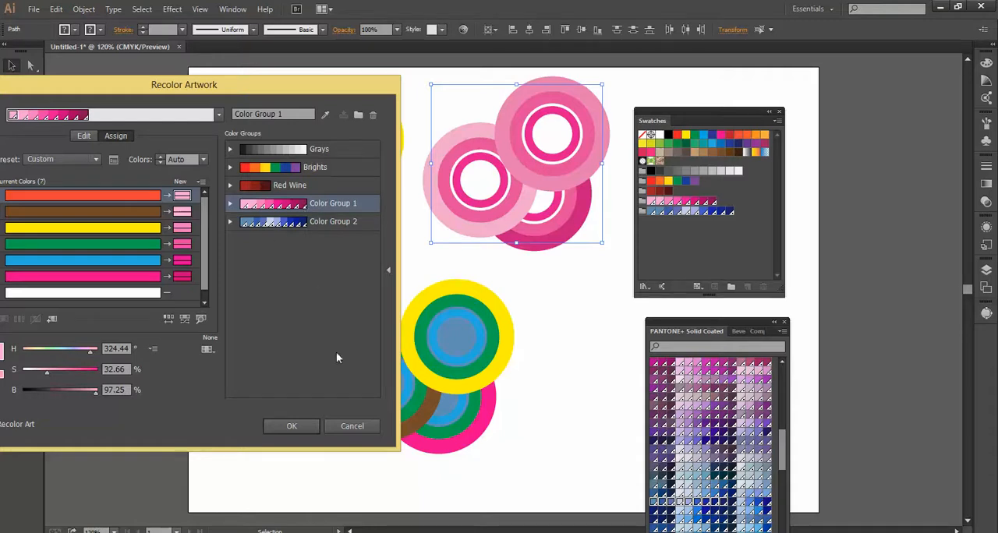
left_click(306, 423)
Recolor the lower ring cluster with the blue Color Group 2.
left_click_drag(543, 291, 361, 441)
left_click(463, 30)
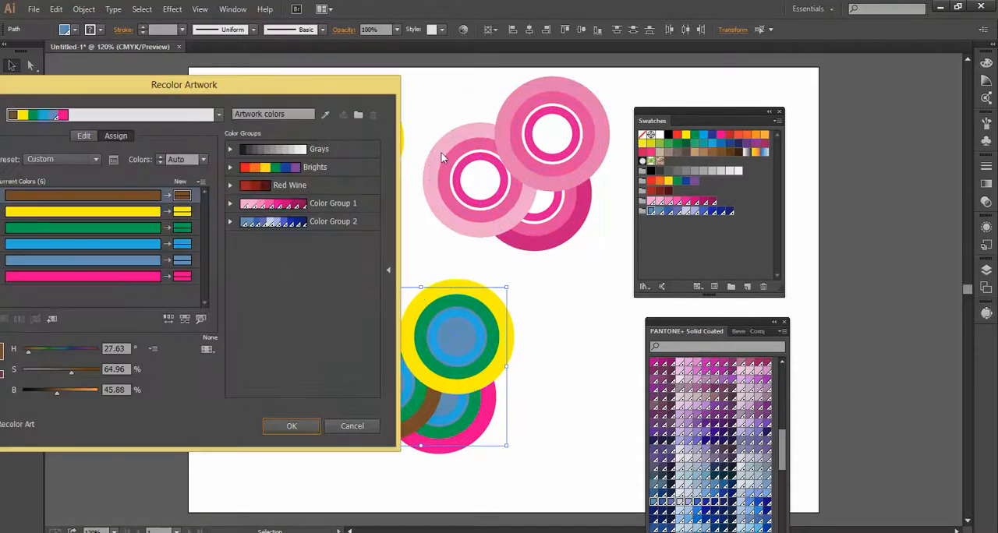
left_click(301, 226)
left_click_drag(353, 80, 373, 88)
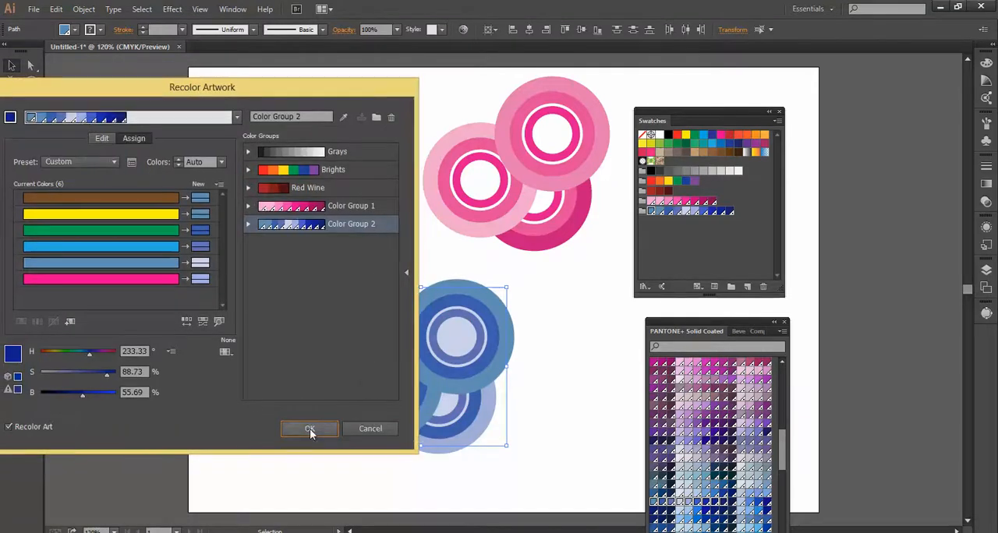
left_click(307, 430)
Recolor the original multicoloured cluster near the artboard's upper left corner with the Red Wine color group.
left_click(375, 204)
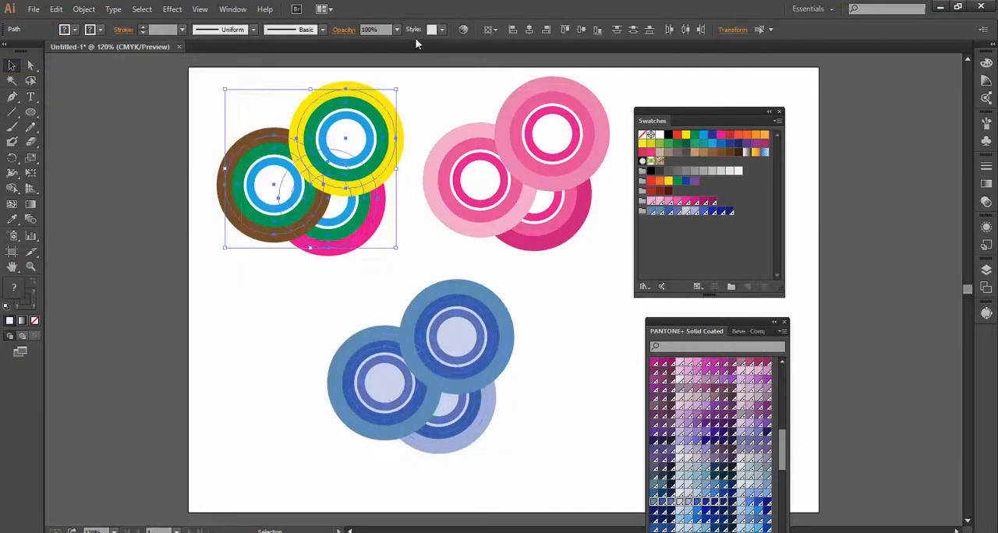
left_click(464, 29)
left_click_drag(211, 85, 176, 284)
left_click(457, 365)
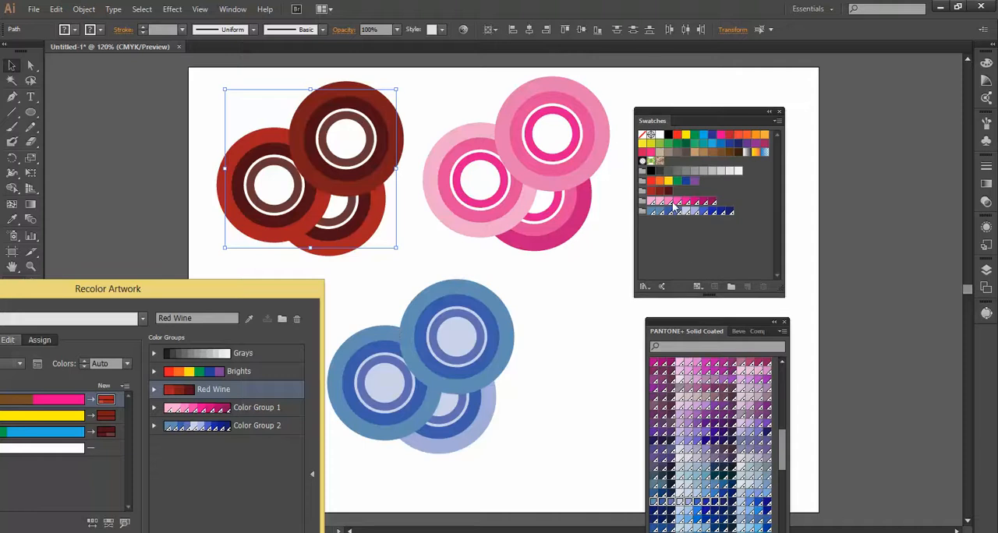
left_click_drag(272, 287, 371, 103)
left_click(315, 449)
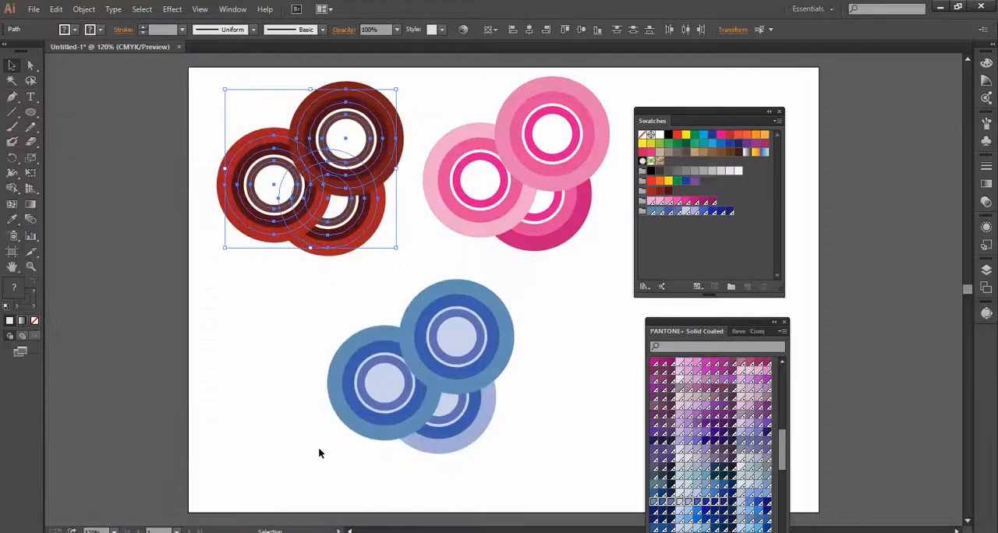